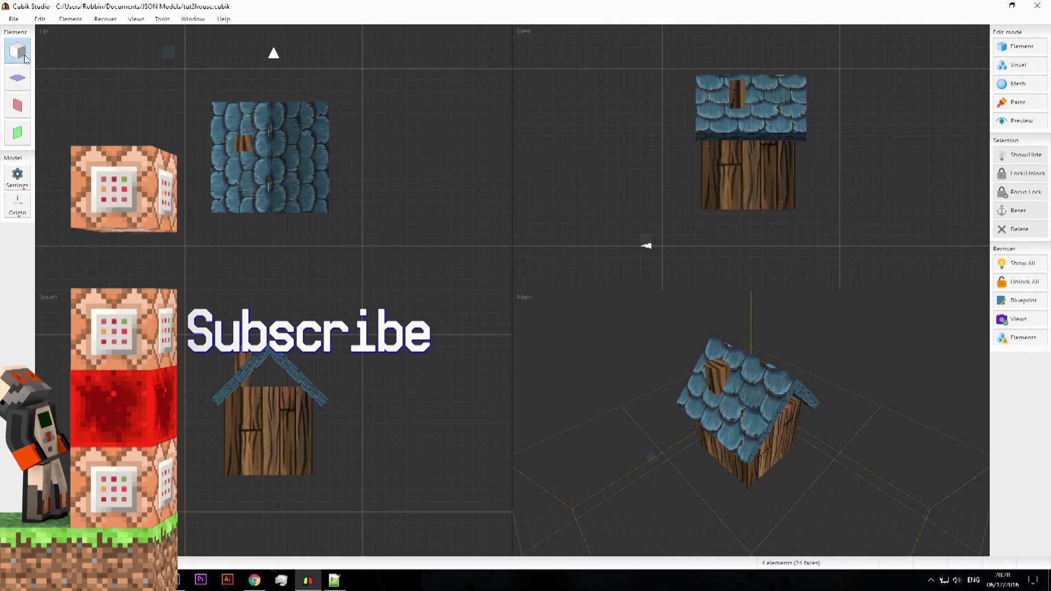
# Step: Select the blueprint beside the house and stretch it along both horizontal axes into a wide, flat box
pyautogui.click(171, 53)
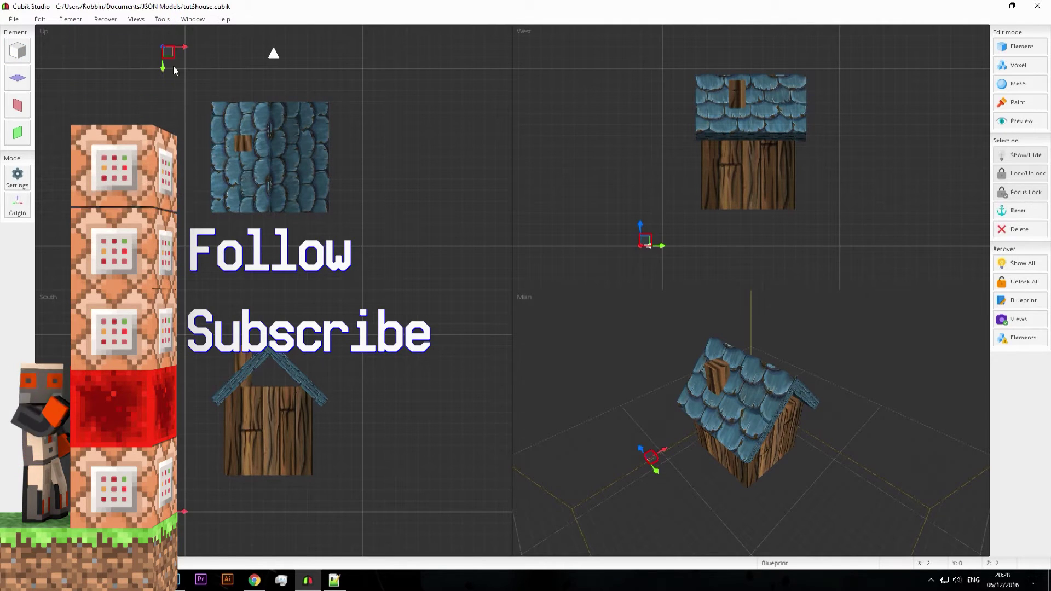
pyautogui.click(665, 480)
pyautogui.scroll(5, 644, 482)
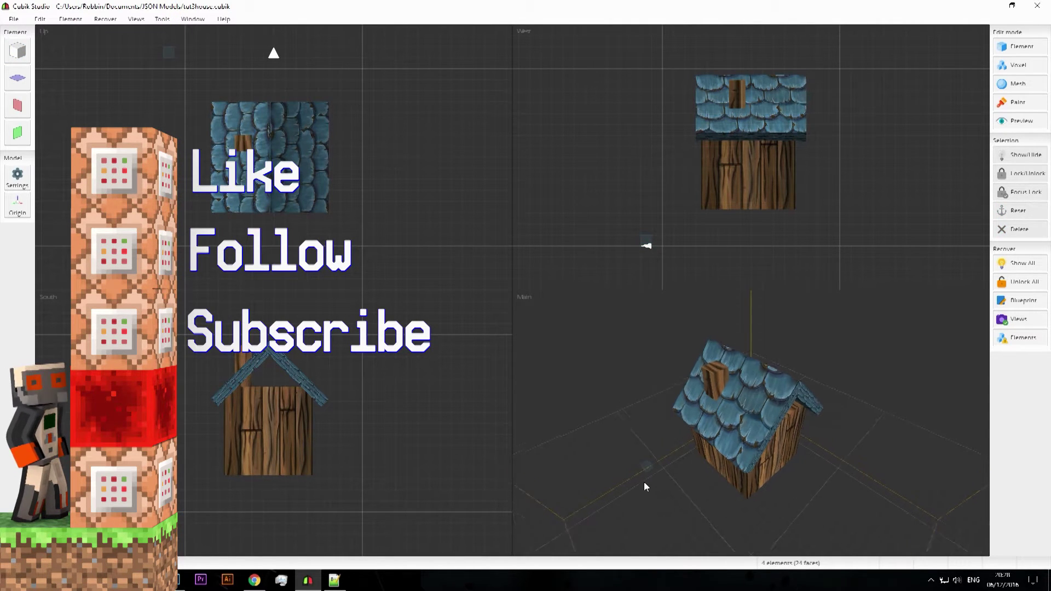
pyautogui.moveTo(617, 494); pyautogui.dragTo(908, 387, button='middle')
pyautogui.moveTo(907, 387)
pyautogui.mouseDown(button='right')
pyautogui.moveTo(882, 399)
pyautogui.moveTo(774, 387)
pyautogui.moveTo(662, 395)
pyautogui.mouseUp(button='right')
pyautogui.click(665, 400)
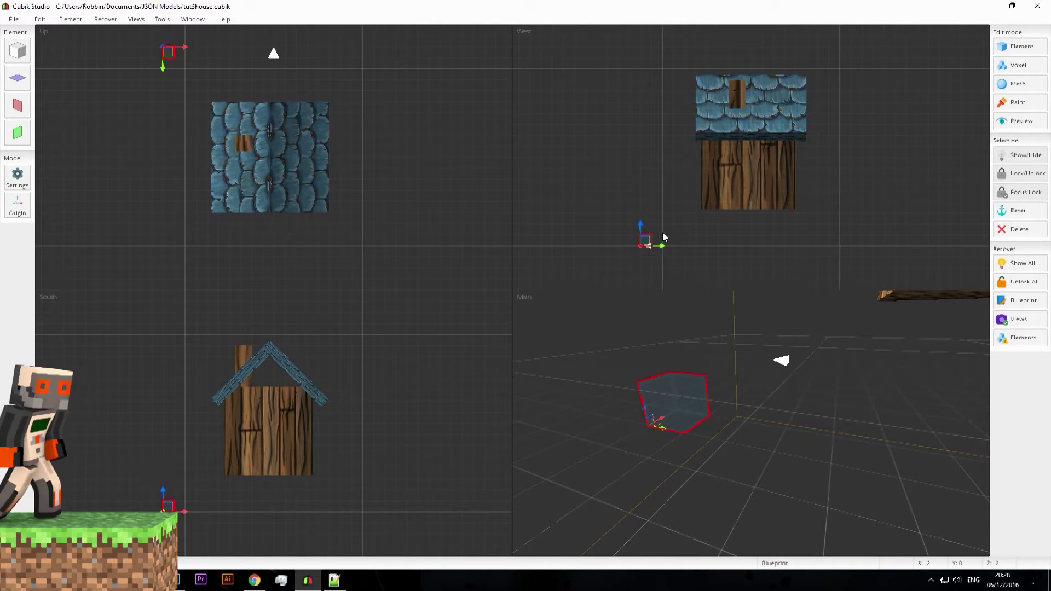
pyautogui.moveTo(673, 226); pyautogui.dragTo(652, 241)
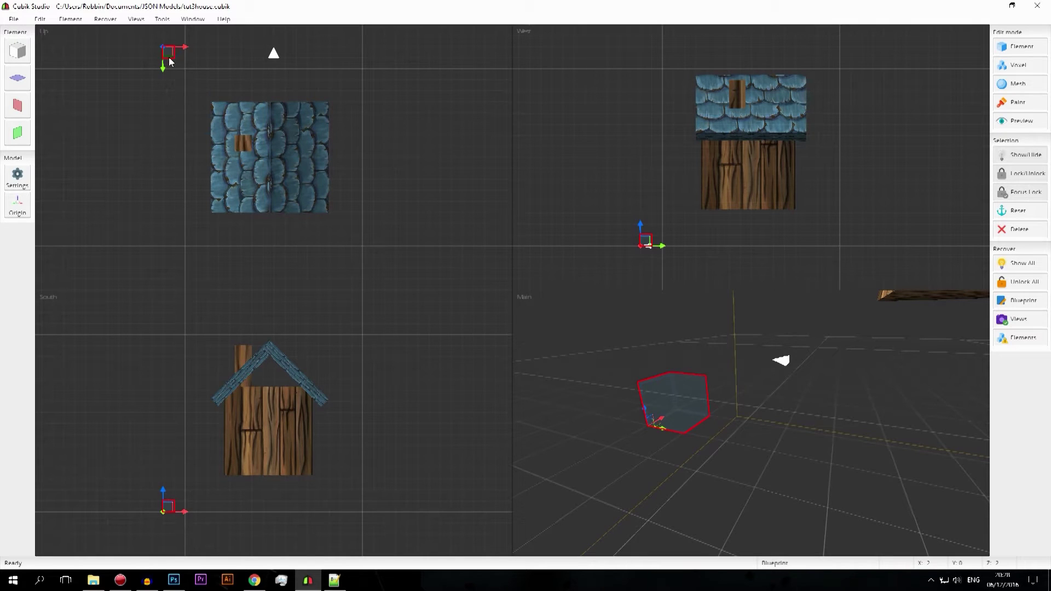
pyautogui.keyDown('shift'); pyautogui.moveTo(169, 55); pyautogui.dragTo(206, 78); pyautogui.keyUp('shift')
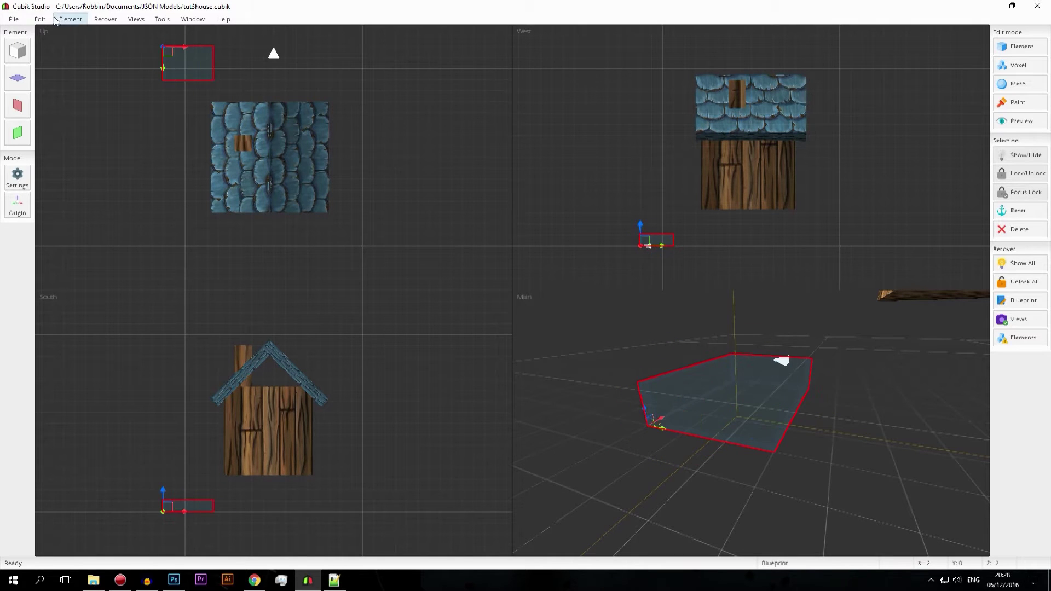
# Step: Try adding a cube from the stretched blueprint, undo it, and repeat with the blueprint at its original size
pyautogui.click(17, 51)
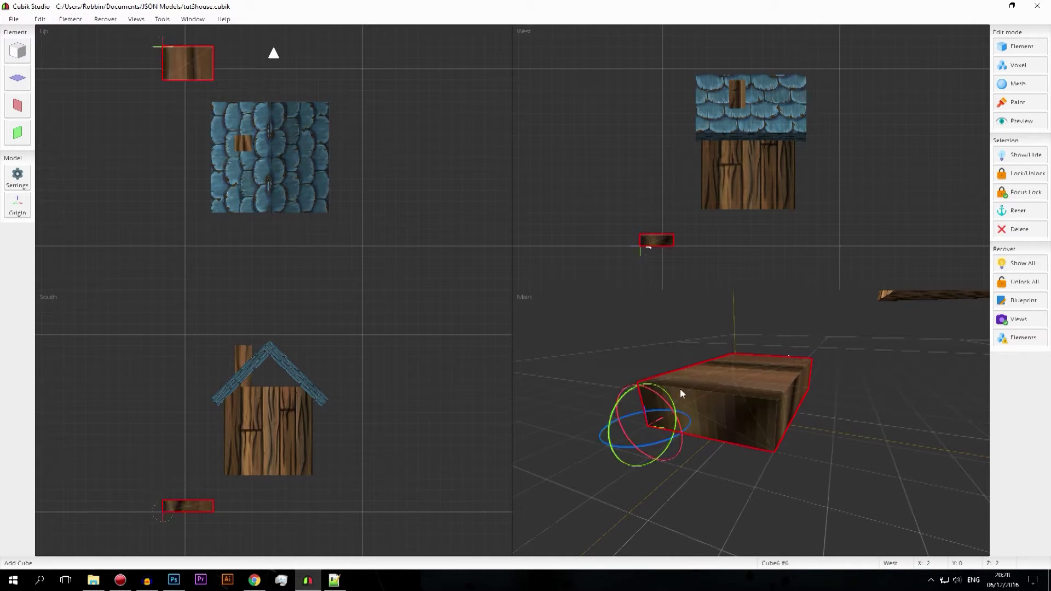
pyautogui.hotkey('ctrl', 'z')
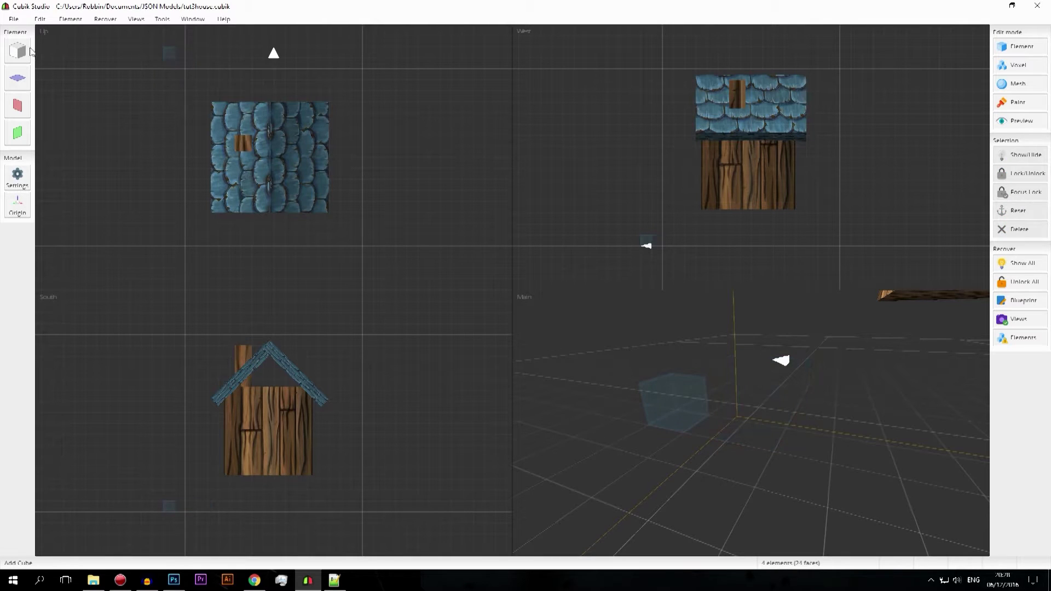
pyautogui.click(17, 51)
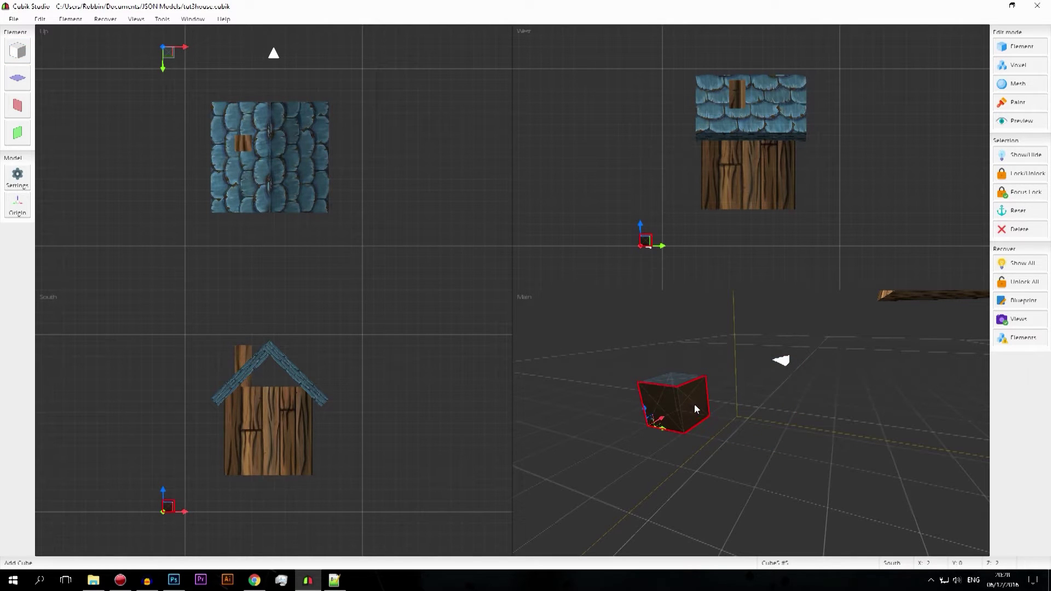
pyautogui.hotkey('ctrl', 'z')
# Step: Shift the blueprint half a unit away from the house along the Z axis and deselect it
pyautogui.scroll(-5, 880, 426)
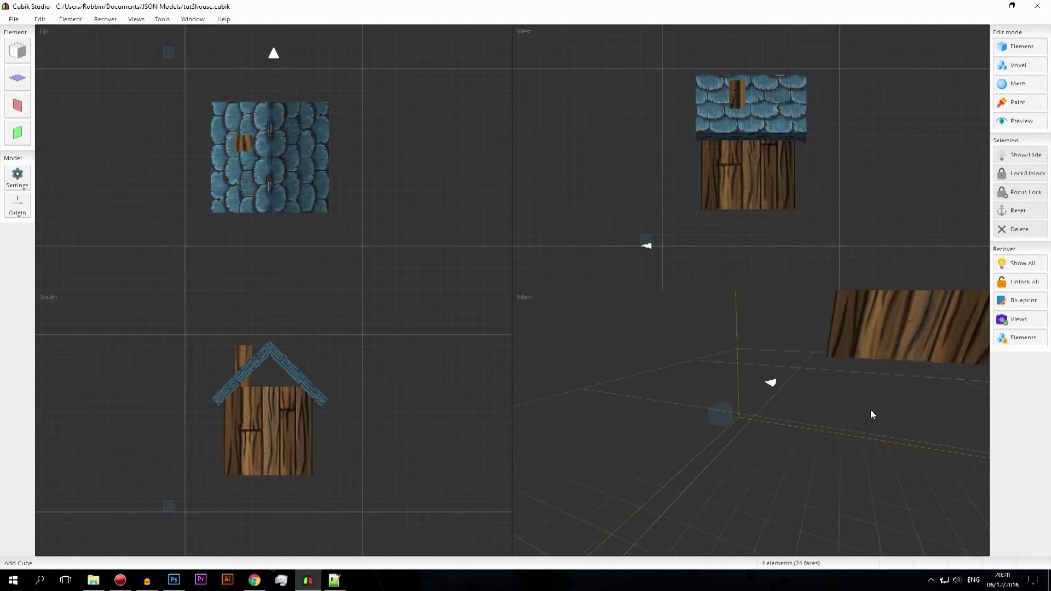
pyautogui.moveTo(871, 414); pyautogui.dragTo(890, 375, button='right')
pyautogui.click(646, 241)
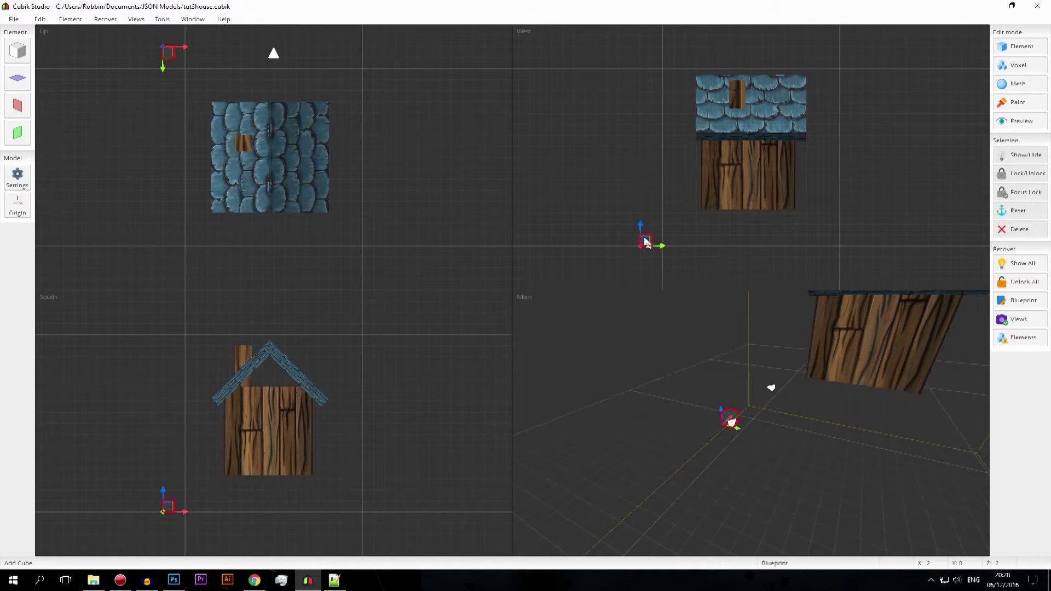
pyautogui.moveTo(646, 241)
pyautogui.mouseDown()
pyautogui.moveTo(690, 230)
pyautogui.moveTo(644, 245)
pyautogui.mouseUp()
pyautogui.click(903, 434)
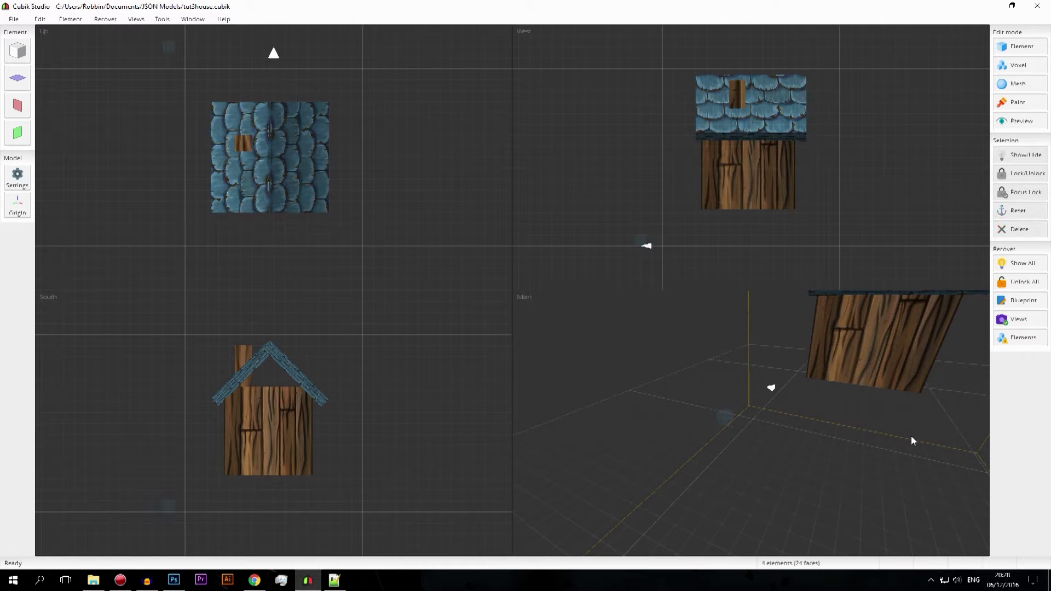
# Step: Add a plane on the Z axis at the blueprint's position
pyautogui.moveTo(911, 436); pyautogui.dragTo(961, 394, button='right')
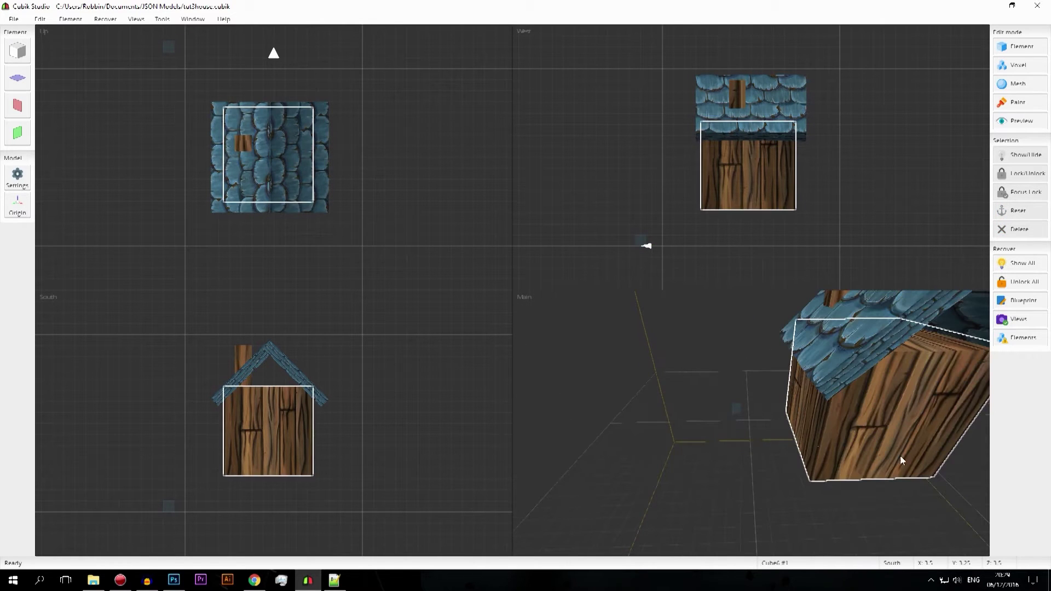
pyautogui.click(926, 490)
pyautogui.moveTo(926, 490); pyautogui.dragTo(834, 409, button='right')
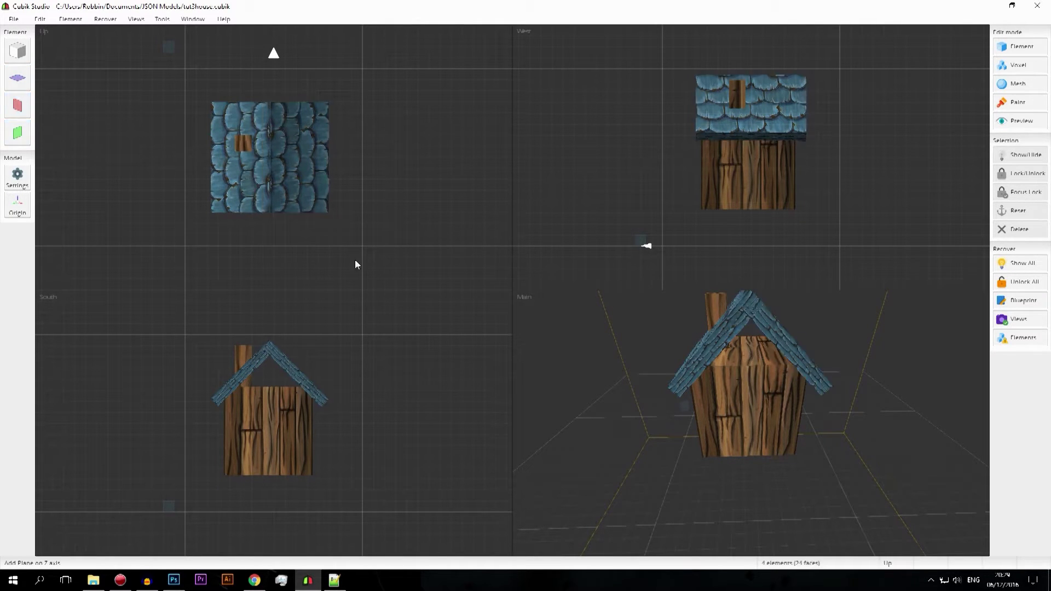
pyautogui.scroll(6, 630, 379)
pyautogui.moveTo(642, 377); pyautogui.dragTo(617, 380, button='middle')
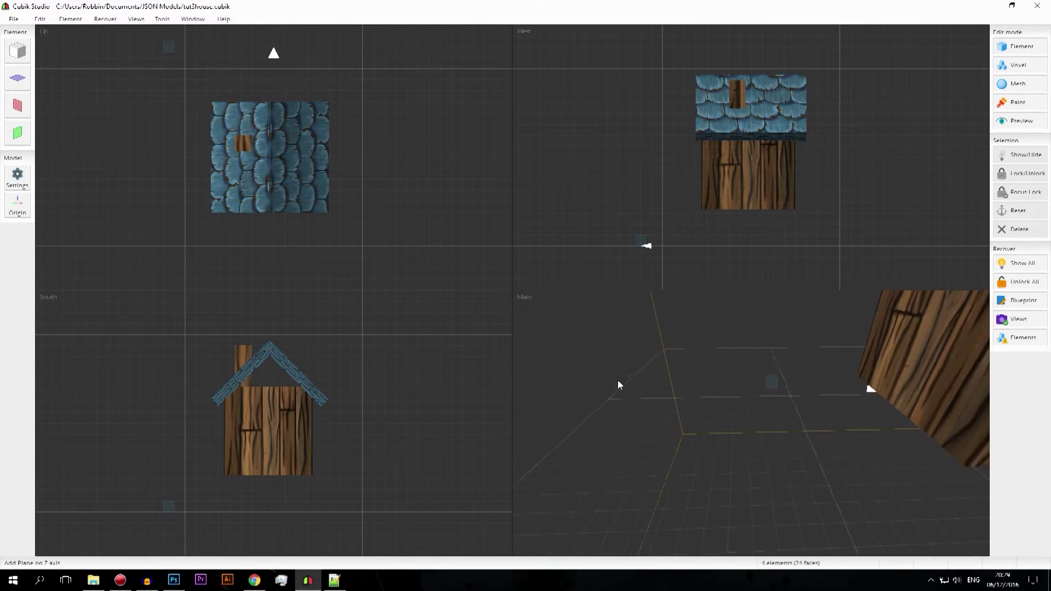
pyautogui.scroll(4, 827, 368)
pyautogui.moveTo(829, 374); pyautogui.dragTo(863, 348, button='right')
pyautogui.click(17, 133)
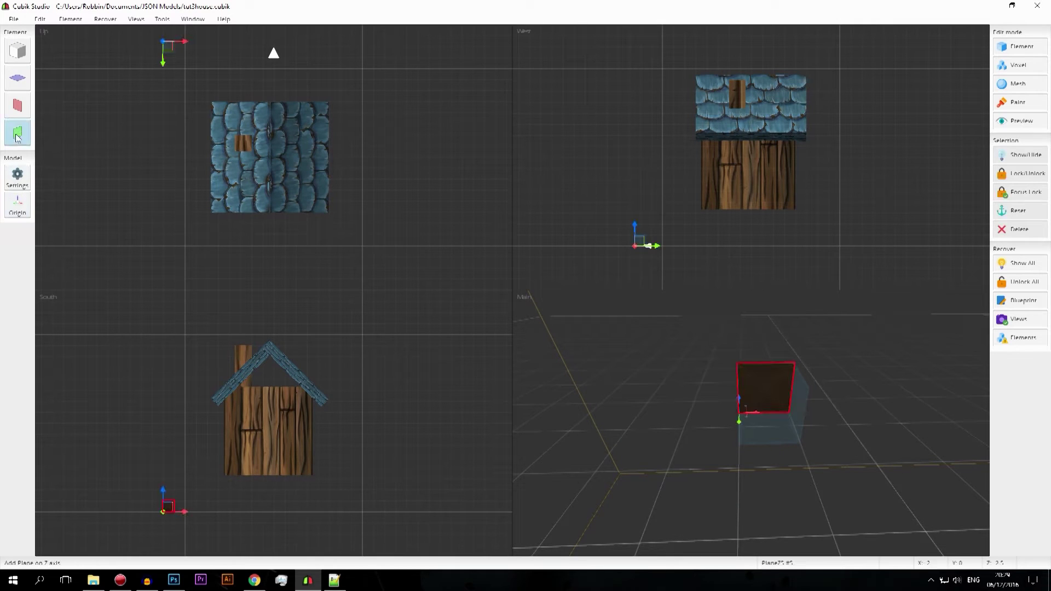
pyautogui.press('r')
pyautogui.moveTo(847, 405); pyautogui.dragTo(759, 390, button='right')
pyautogui.click(759, 390)
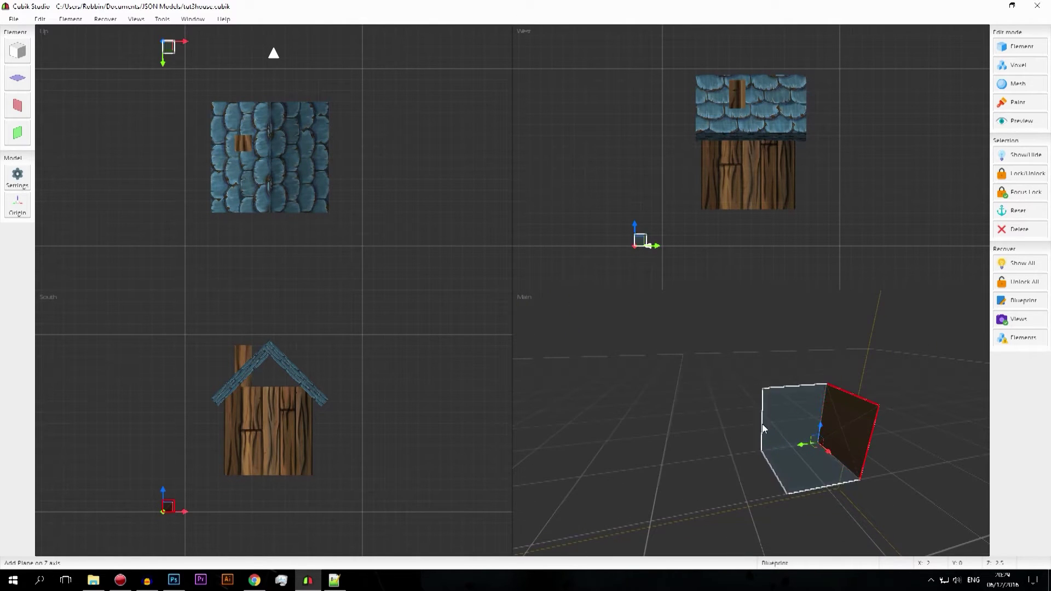
# Step: Select the new plane against the blueprint and delete it
pyautogui.hotkey('ctrl', 'z')
pyautogui.click(821, 408)
pyautogui.click(850, 414)
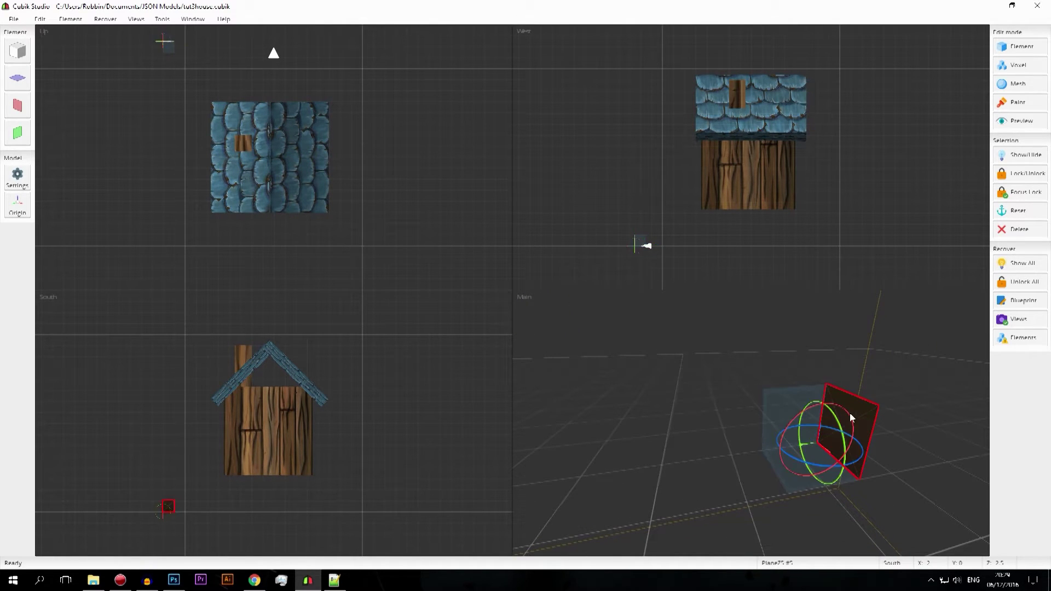
pyautogui.press('Delete')
# Step: Add a cube at the blueprint, try stretching it along the Z axis, and remove it again
pyautogui.scroll(-4, 550, 314)
pyautogui.scroll(1, 383, 235)
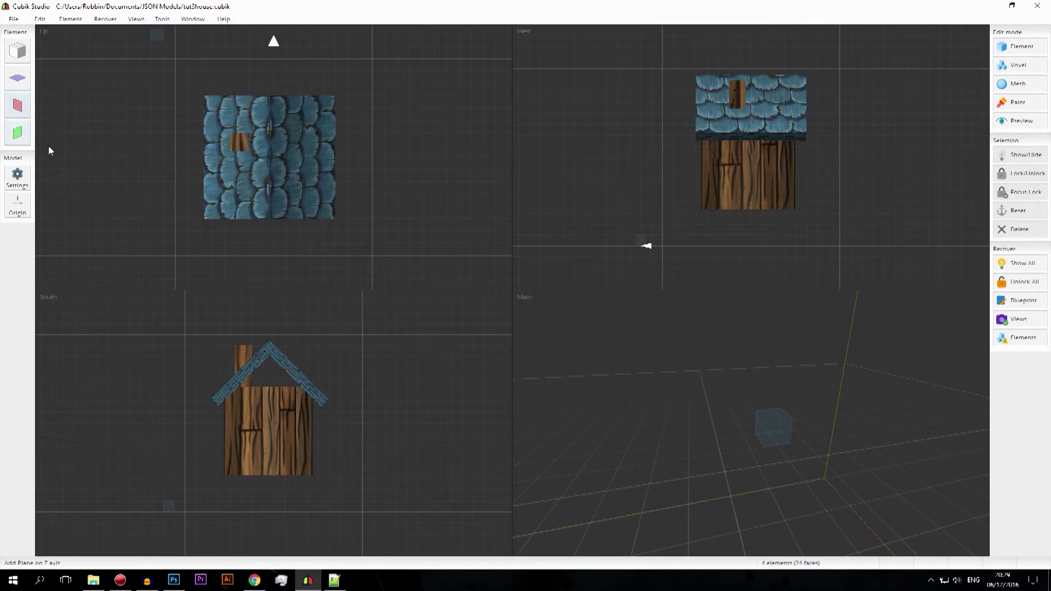
pyautogui.click(18, 52)
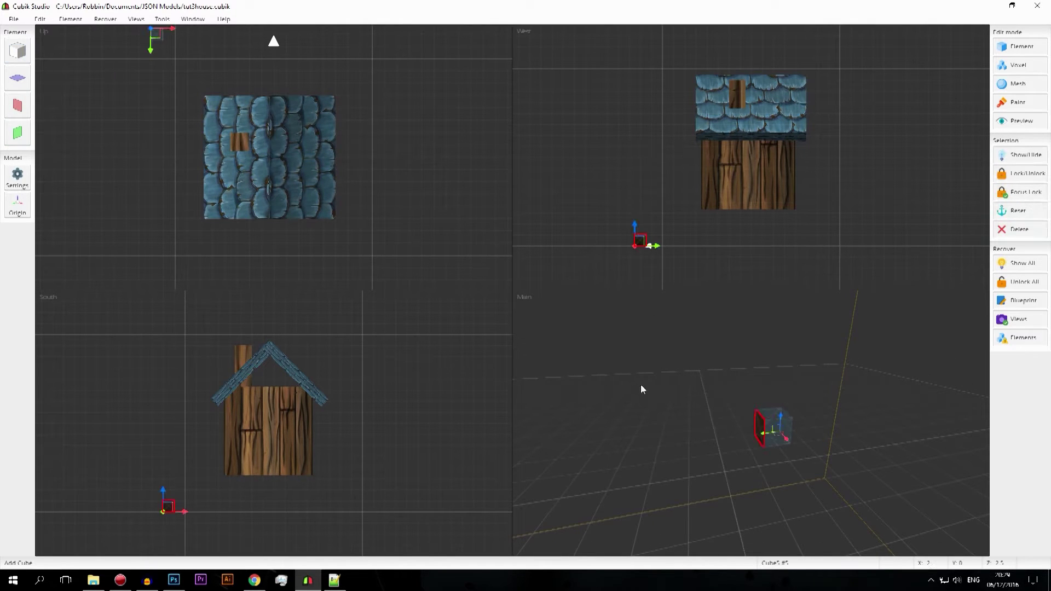
pyautogui.click(638, 241)
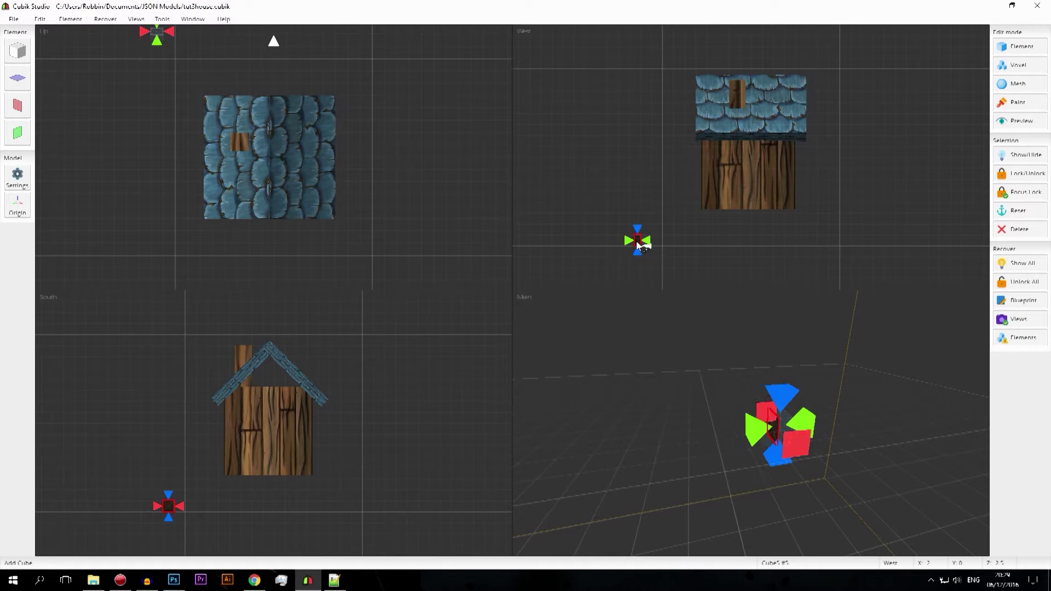
pyautogui.moveTo(635, 244); pyautogui.dragTo(650, 249)
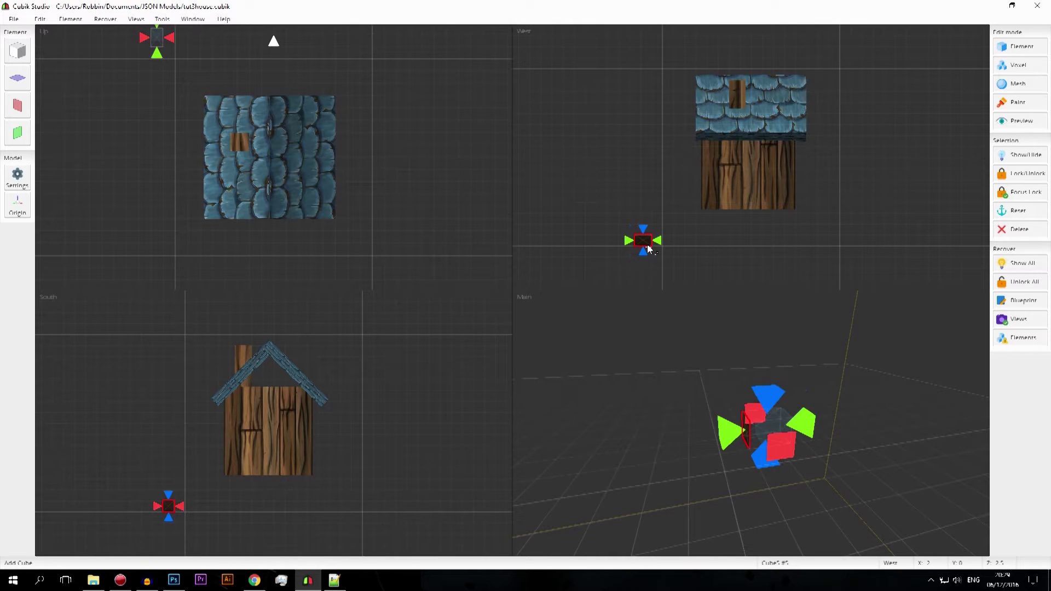
pyautogui.click(647, 246)
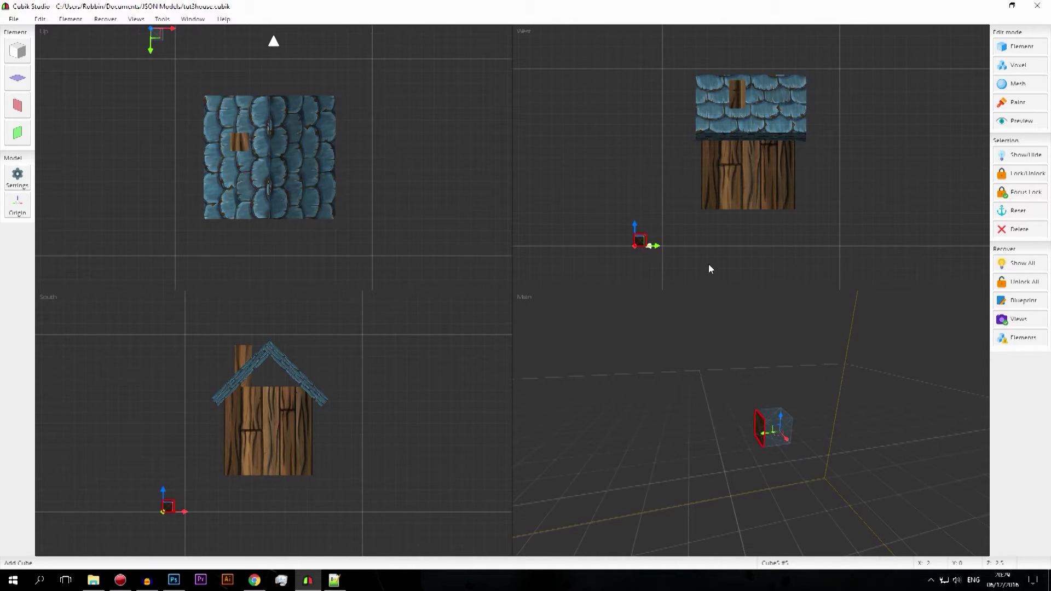
pyautogui.click(743, 429)
# Step: Show the model origin, raise it to Y 6, and lower it back to Y 0
pyautogui.scroll(-5, 816, 416)
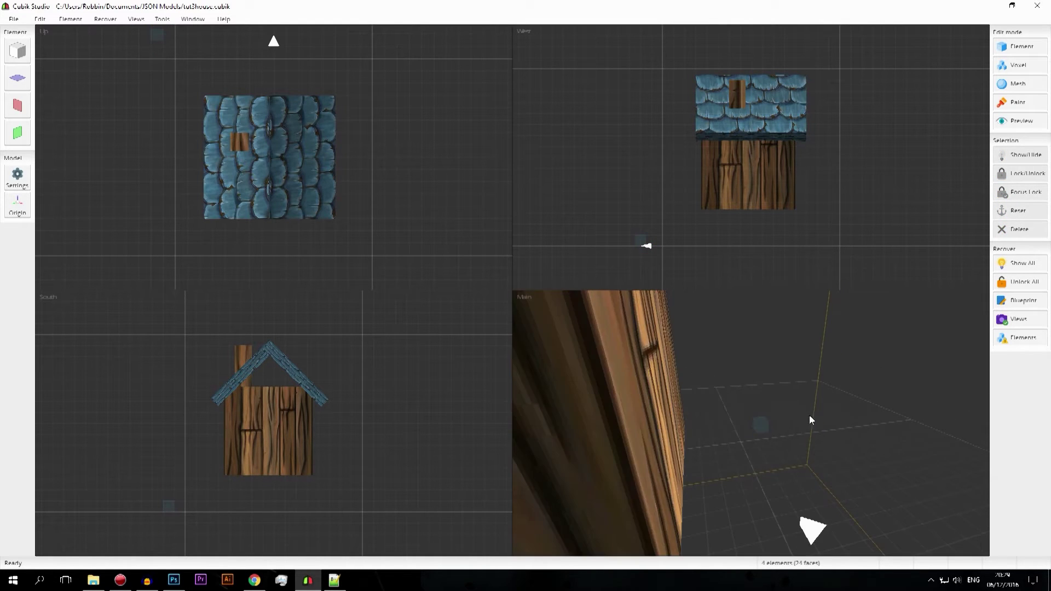
pyautogui.scroll(-5, 766, 412)
pyautogui.scroll(-1, 394, 307)
pyautogui.scroll(-1, 246, 263)
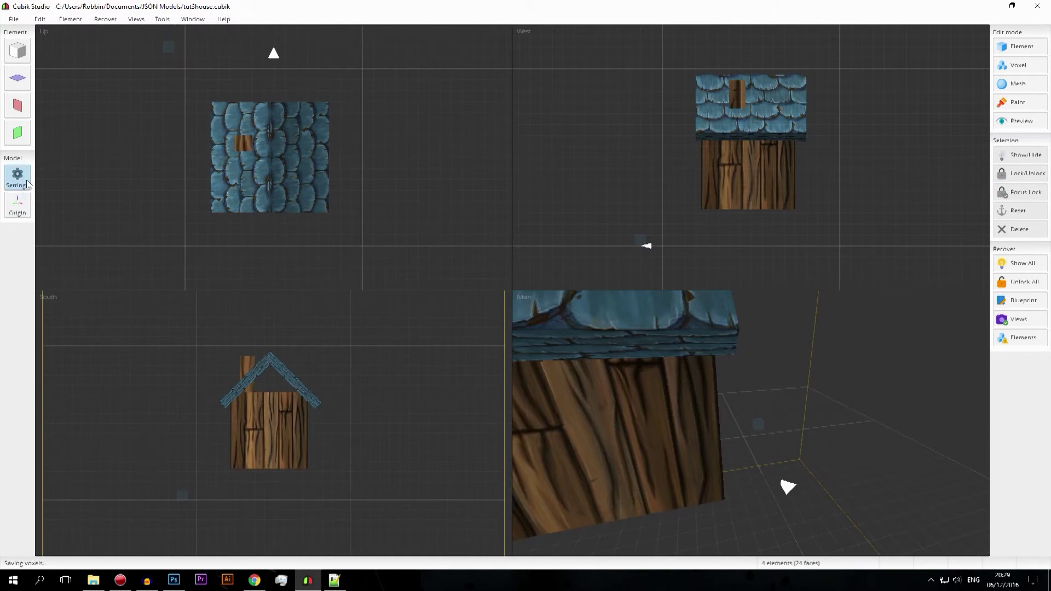
pyautogui.scroll(-3, 923, 406)
pyautogui.scroll(-1, 738, 389)
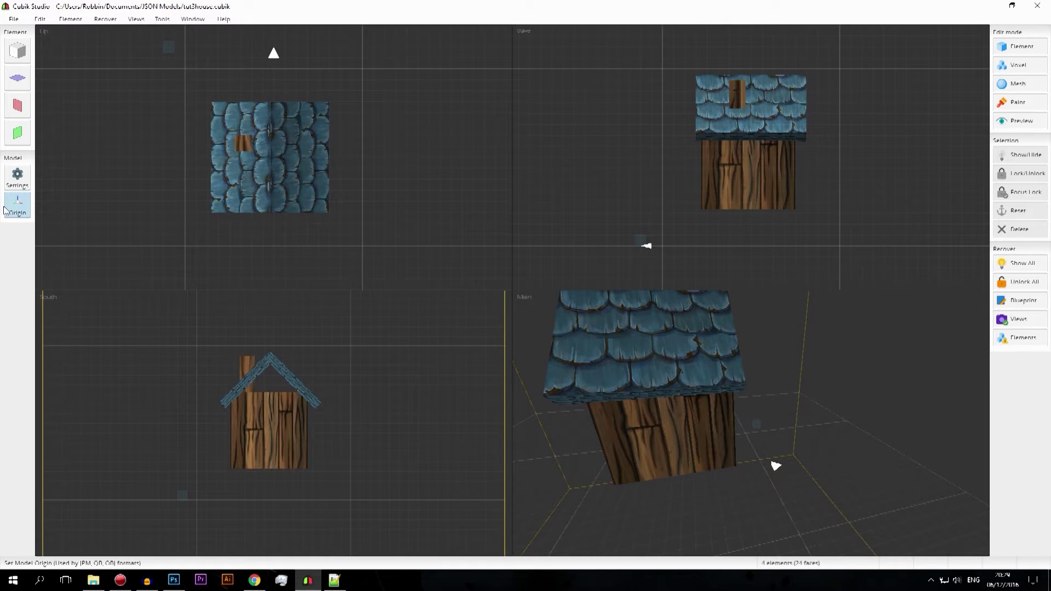
pyautogui.click(22, 213)
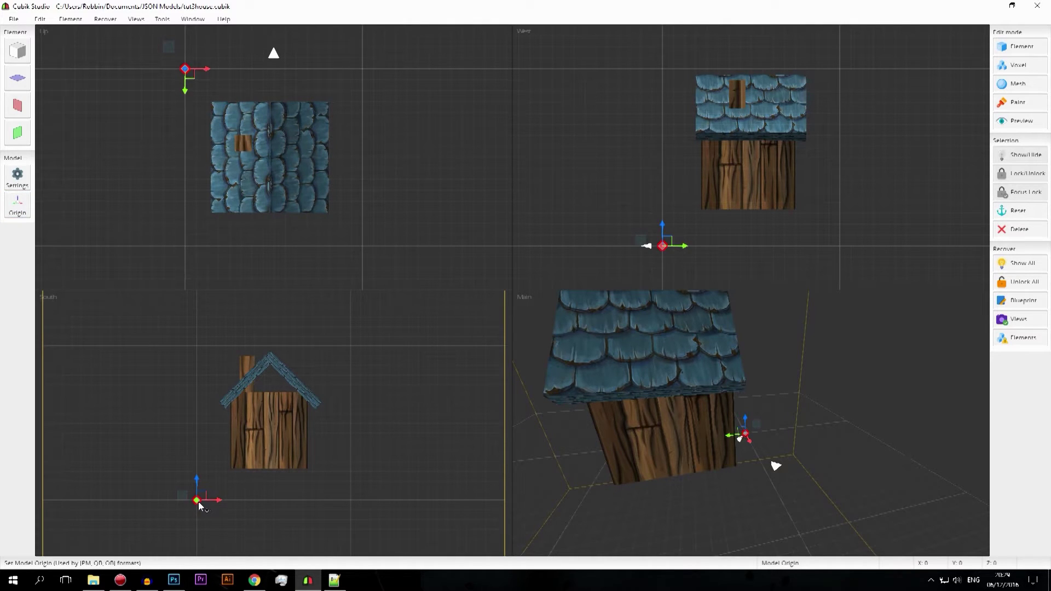
pyautogui.moveTo(200, 506); pyautogui.dragTo(190, 430)
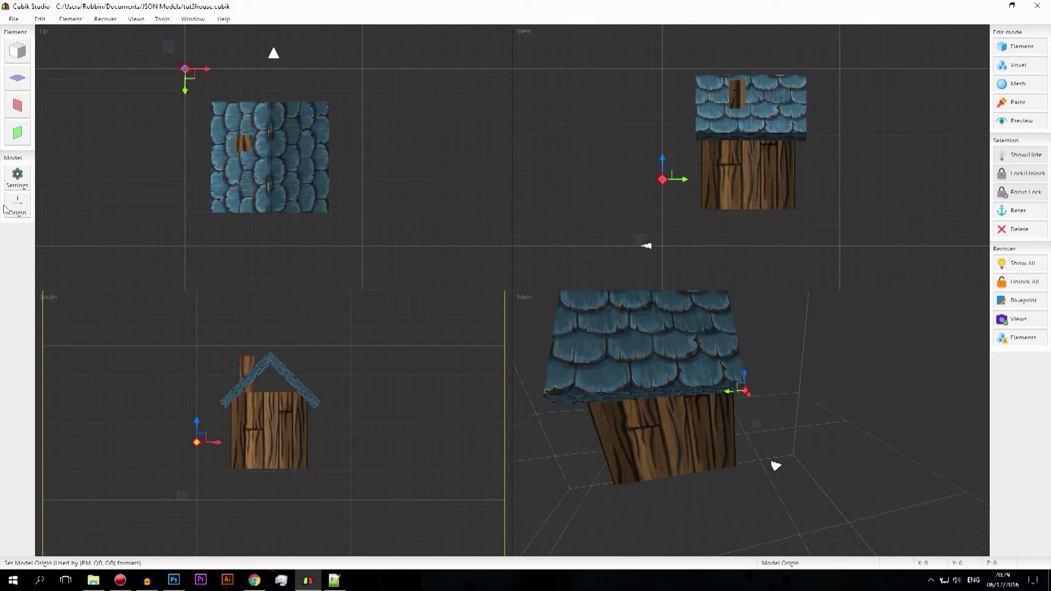
pyautogui.moveTo(200, 448); pyautogui.dragTo(202, 511)
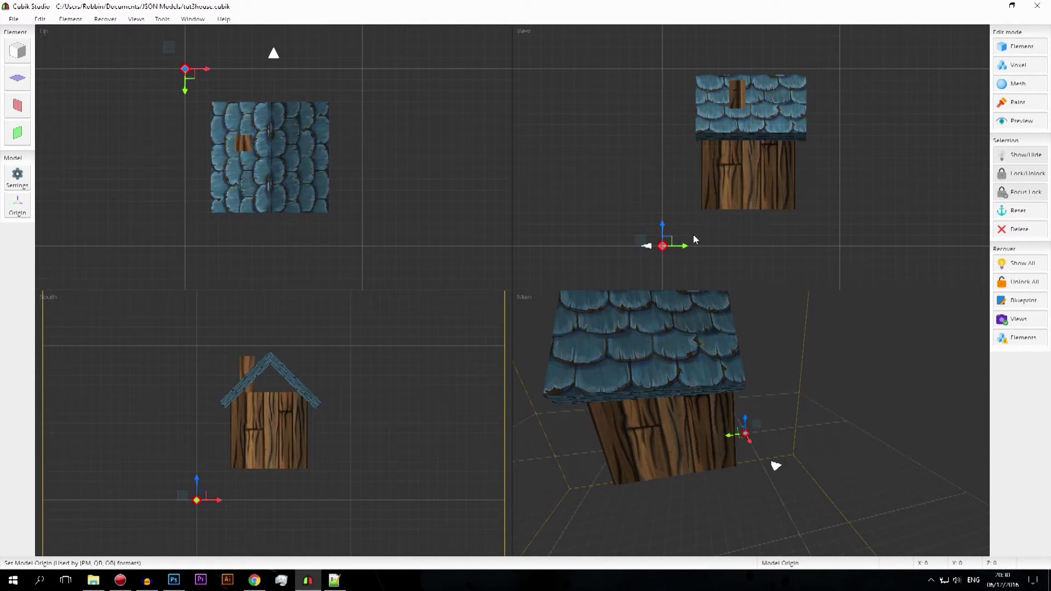
# Step: Move the model origin to Y 3, Z 3.5 near the house's lower corner, and return it to 0, 0, 0
pyautogui.moveTo(661, 248); pyautogui.dragTo(701, 215)
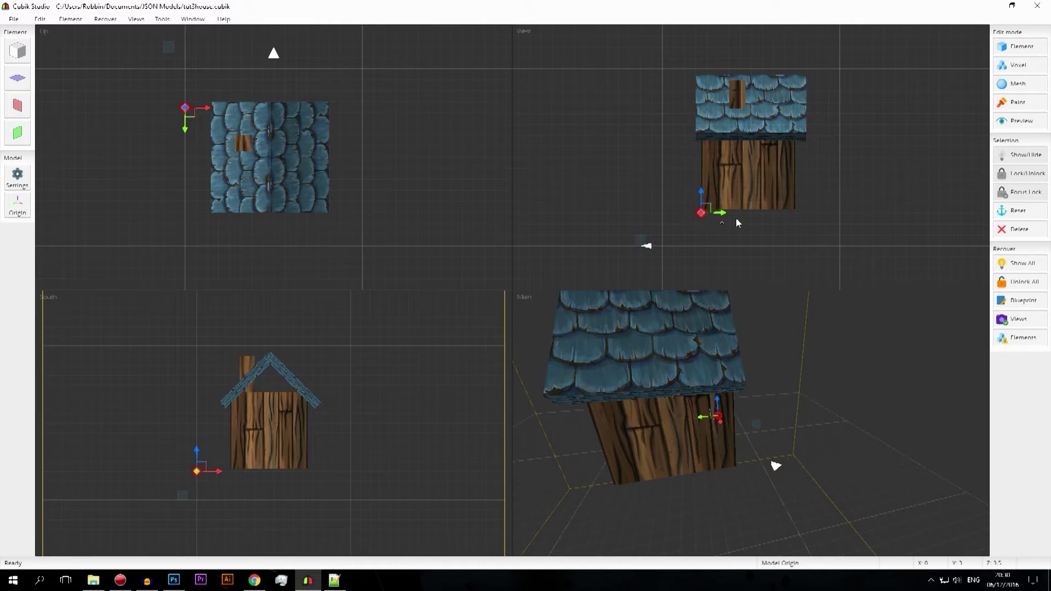
pyautogui.click(766, 234)
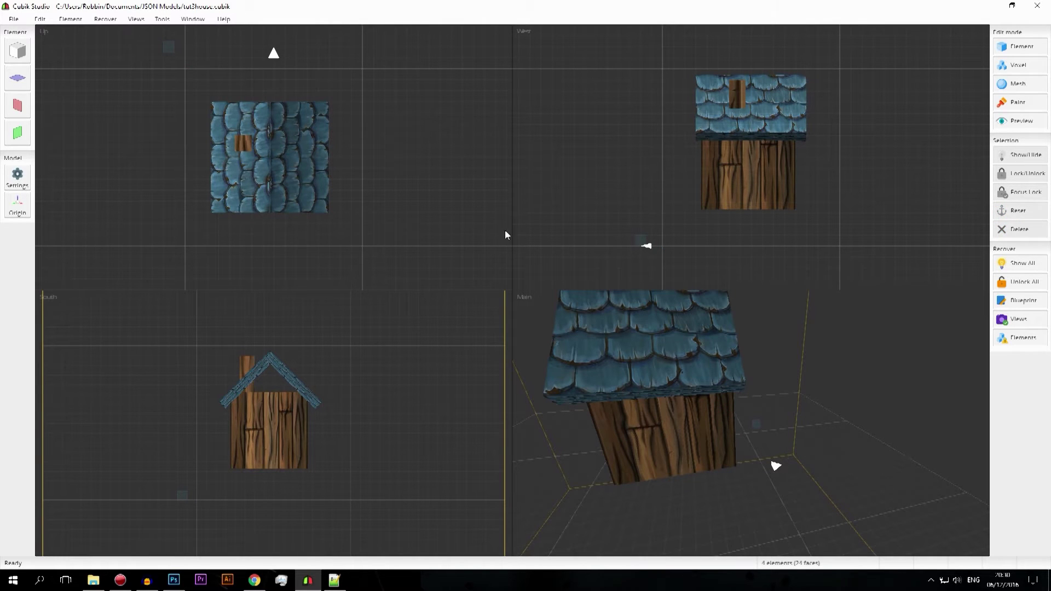
pyautogui.click(19, 204)
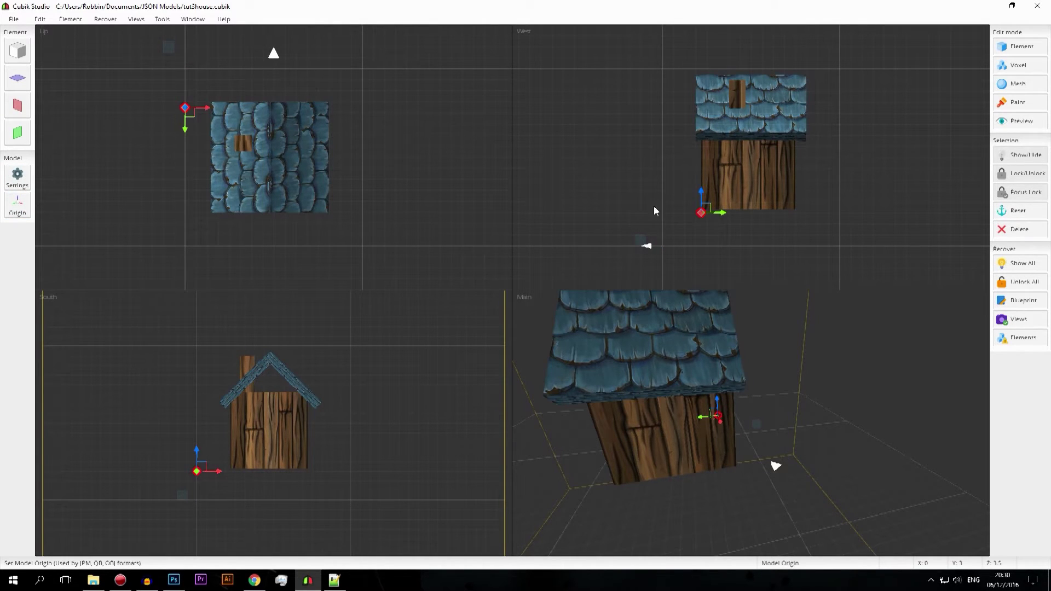
pyautogui.moveTo(705, 216); pyautogui.dragTo(667, 251)
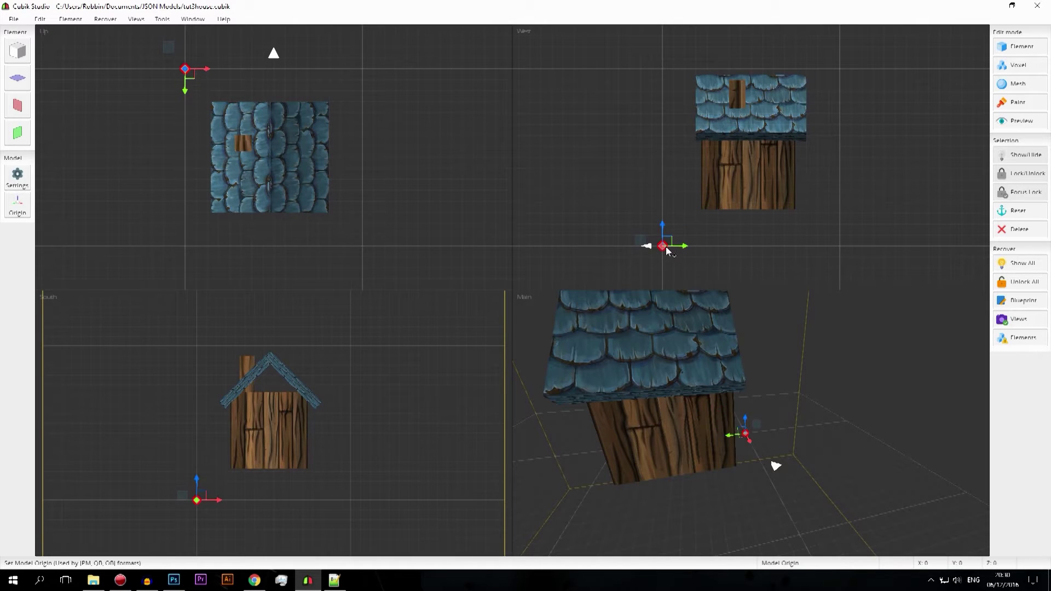
pyautogui.click(740, 234)
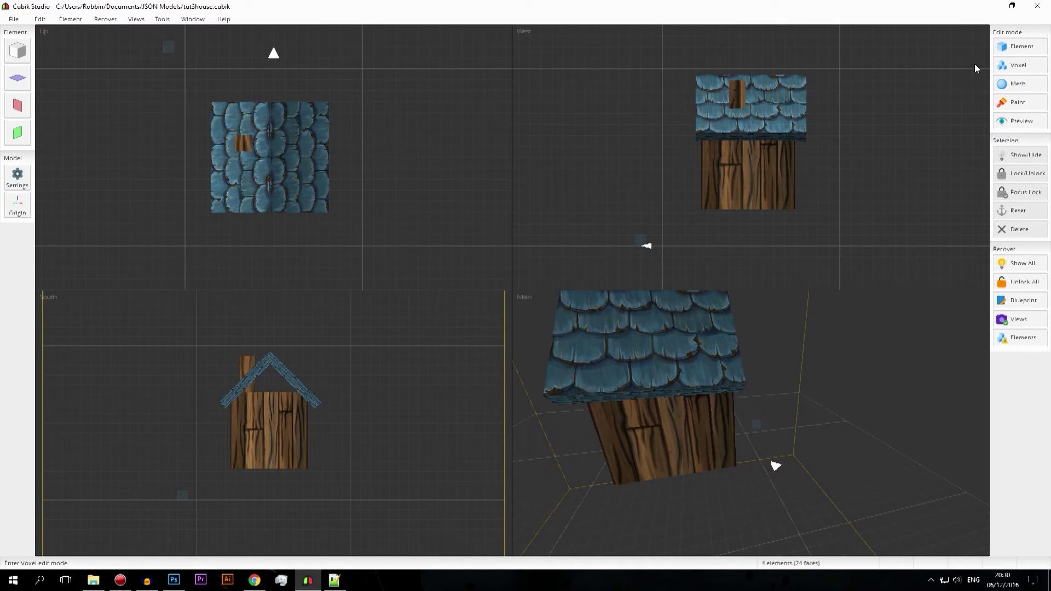
# Step: Open the Element edit mode to view the elements list and materials, and close it again
pyautogui.click(1021, 48)
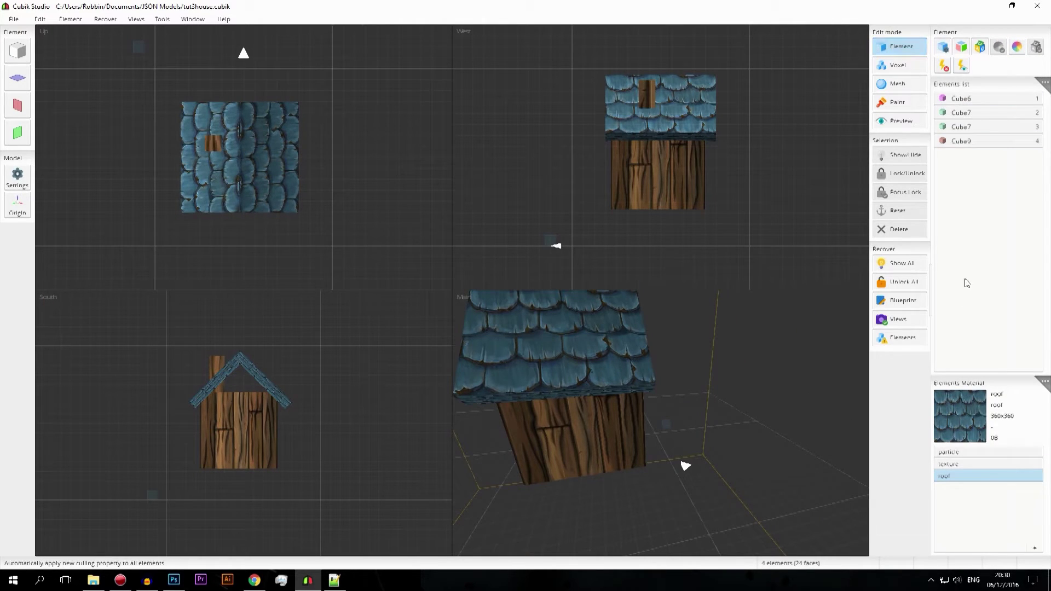
pyautogui.click(901, 48)
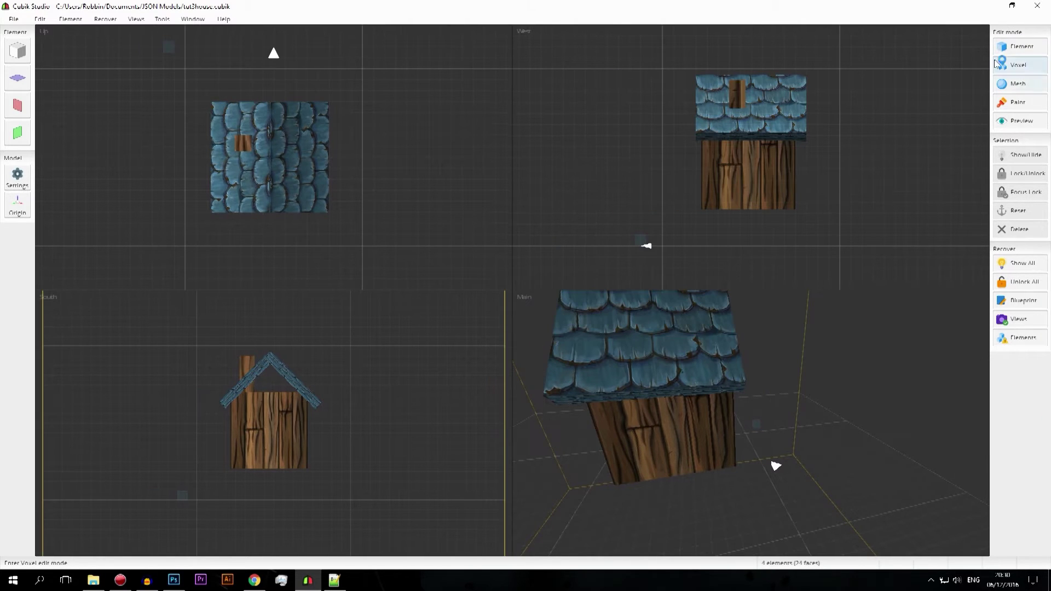
# Step: Open the Voxel, Mesh, Paint and Preview edit modes one after another and return to the four-view layout
pyautogui.click(1028, 67)
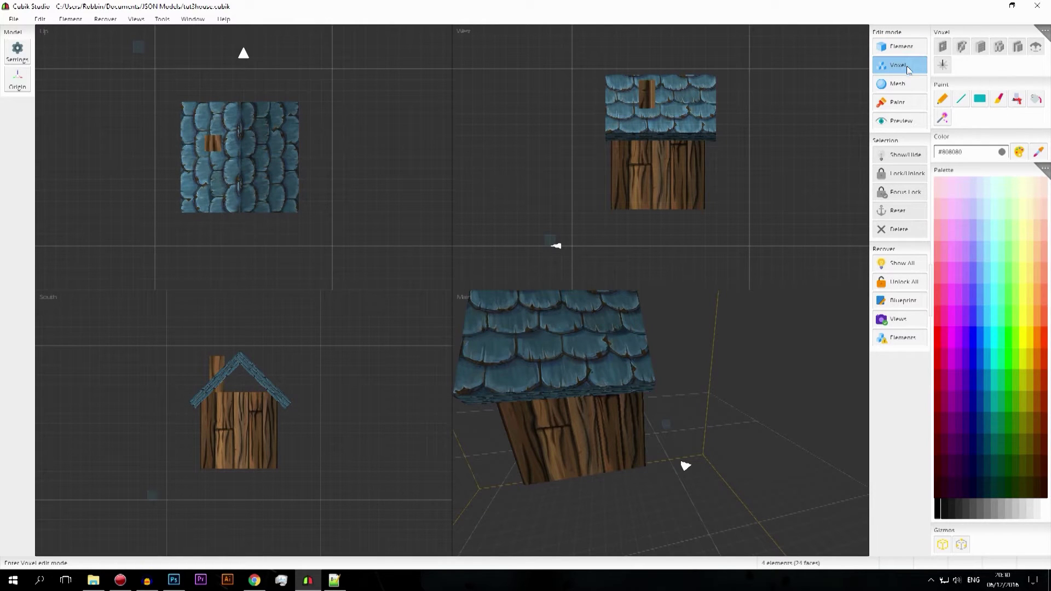
pyautogui.click(907, 69)
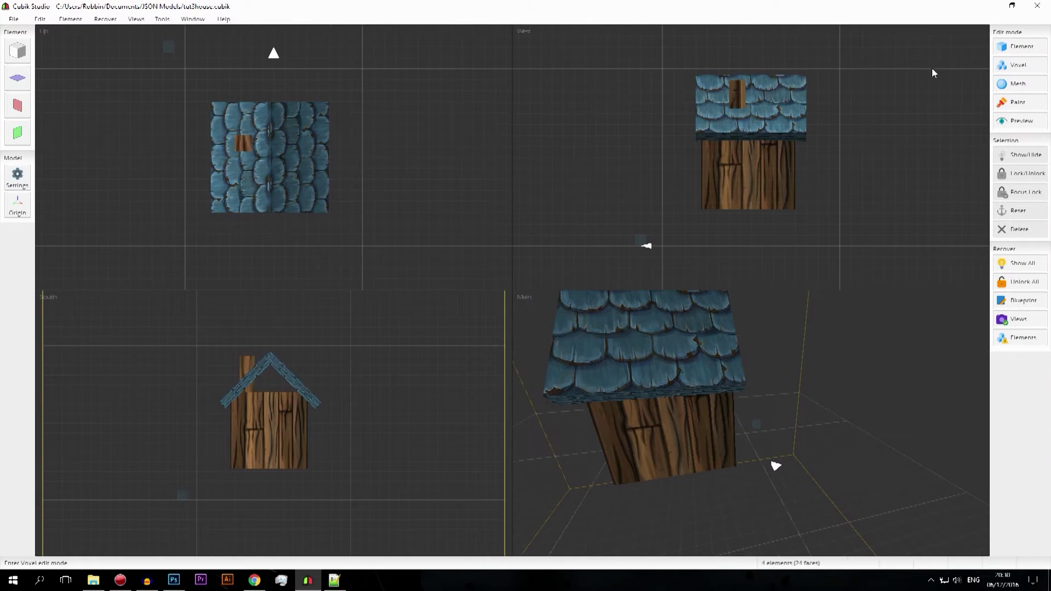
pyautogui.click(1020, 84)
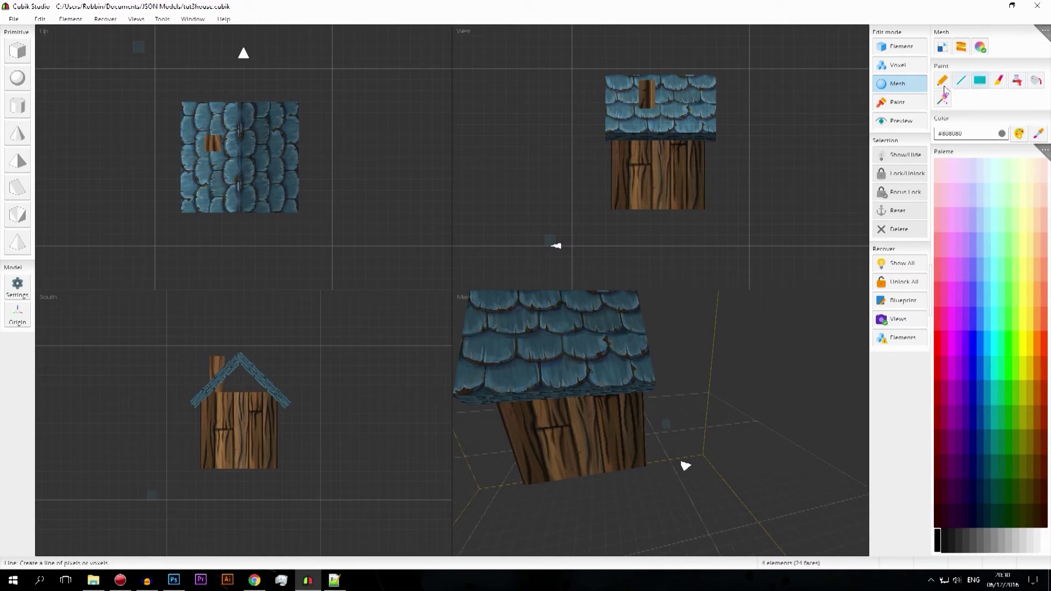
pyautogui.click(913, 87)
pyautogui.click(913, 102)
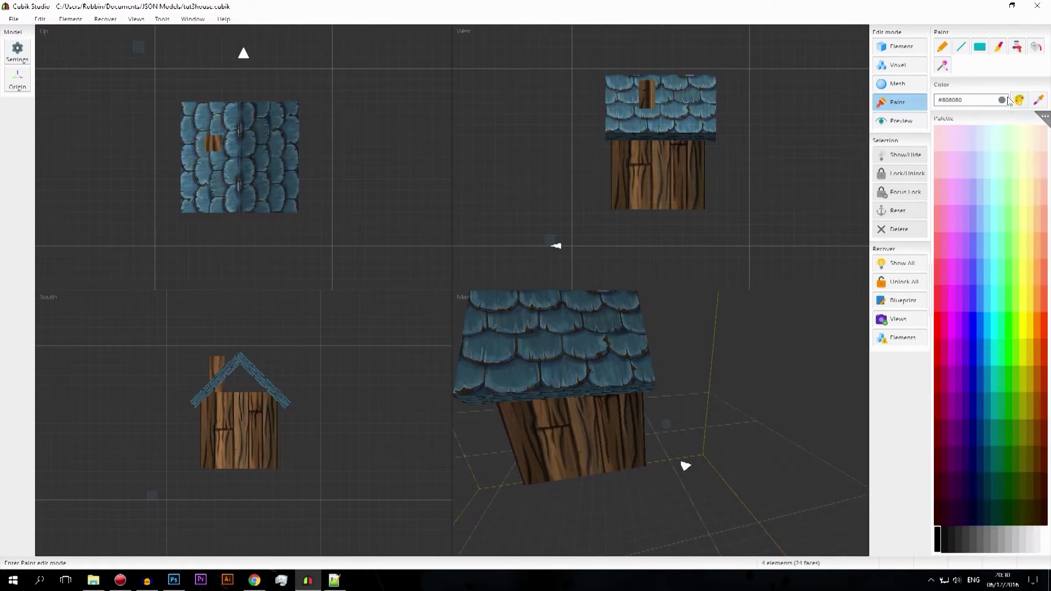
pyautogui.click(913, 102)
pyautogui.click(1010, 121)
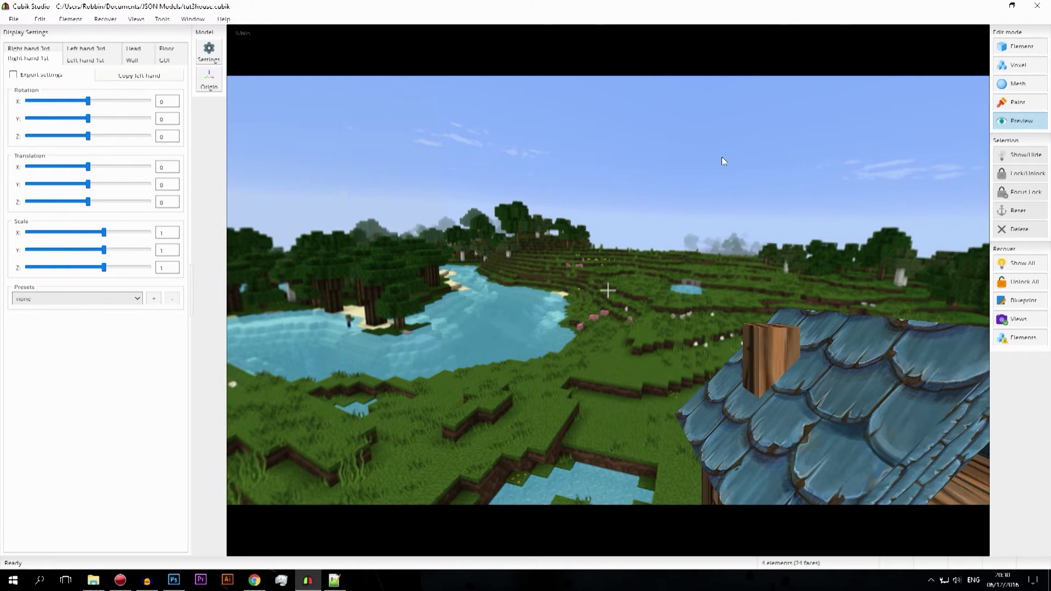
pyautogui.click(1020, 121)
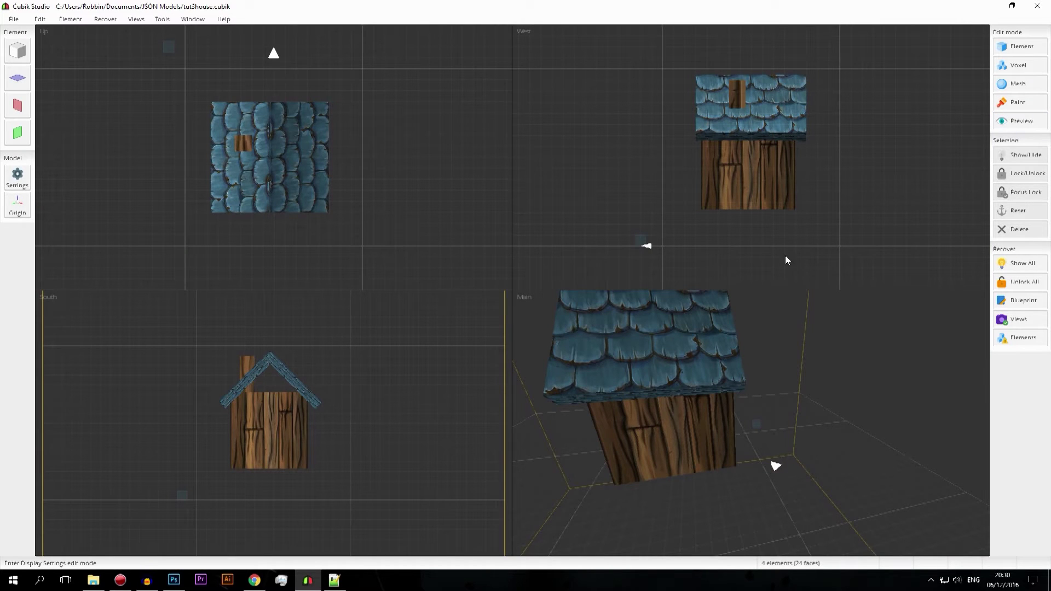
# Step: Select the house's wooden body cube, hide it, and show it again
pyautogui.moveTo(788, 303); pyautogui.dragTo(821, 356, button='right')
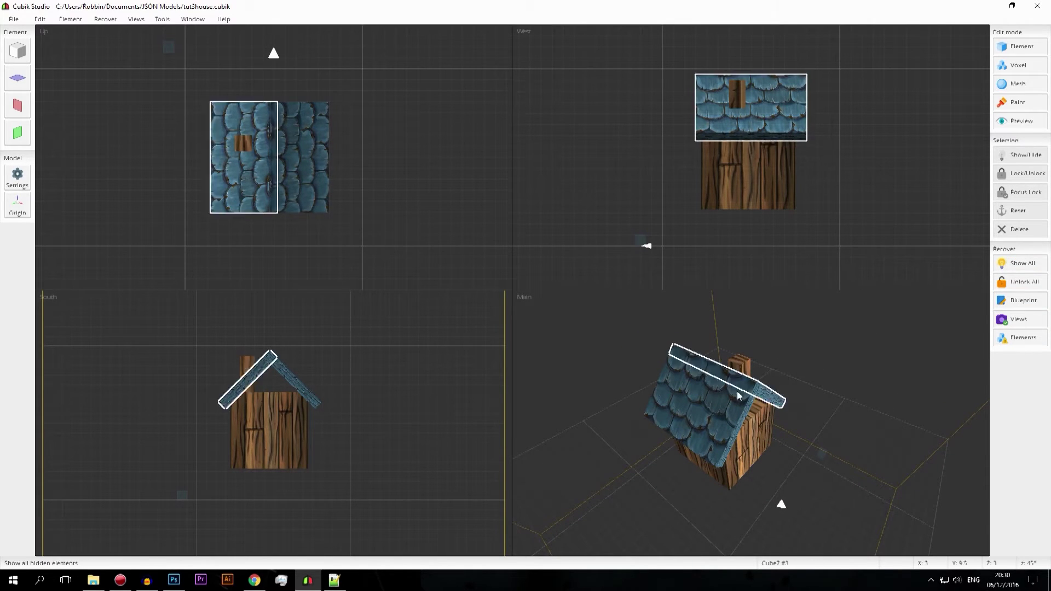
pyautogui.click(744, 183)
pyautogui.click(703, 404)
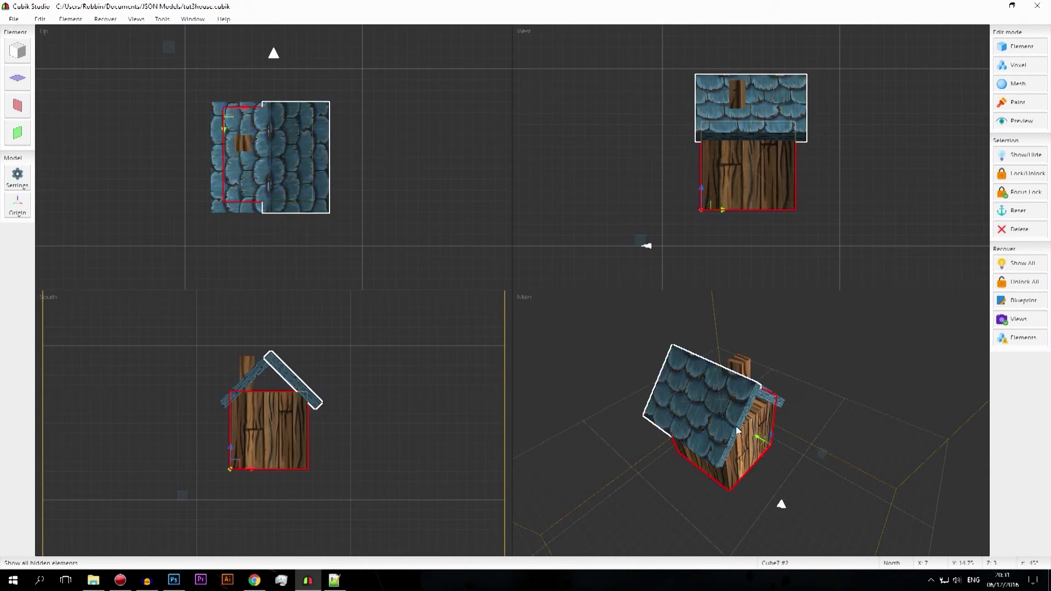
pyautogui.scroll(6, 845, 479)
pyautogui.scroll(5, 836, 490)
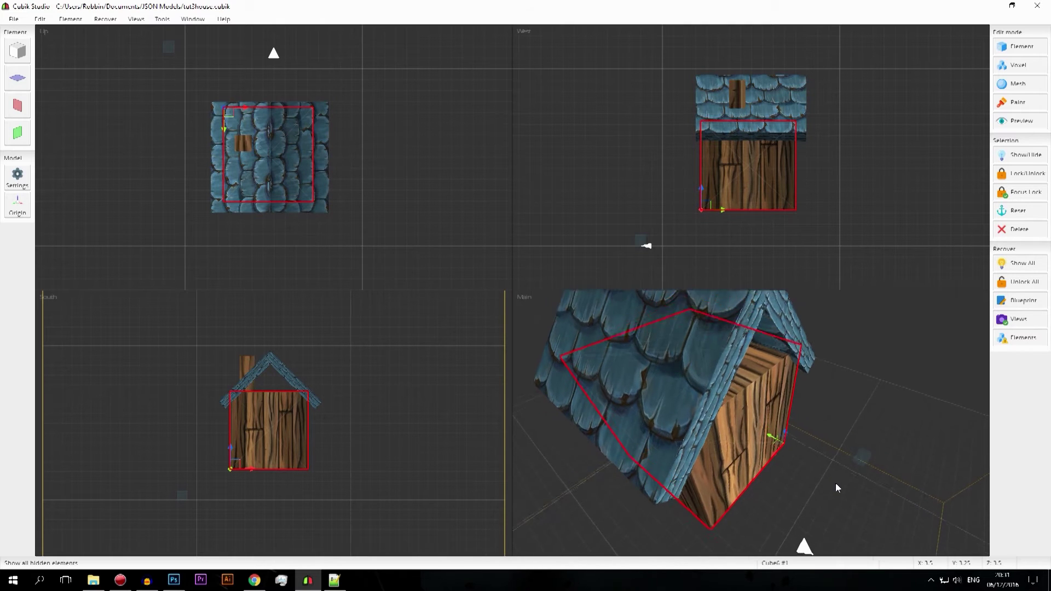
pyautogui.scroll(-5, 809, 415)
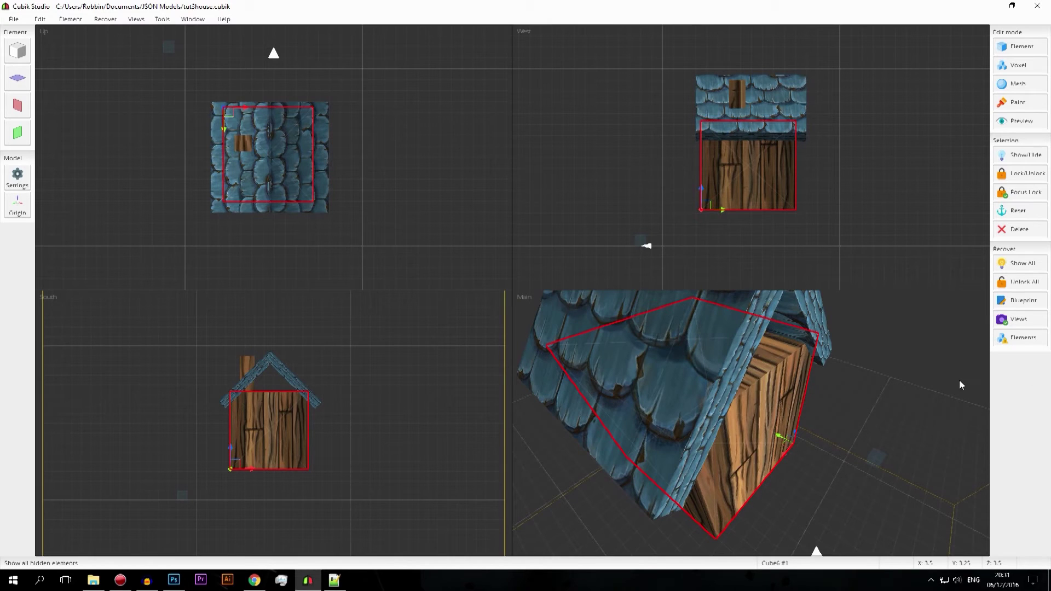
pyautogui.moveTo(834, 423)
pyautogui.keyDown('alt'); pyautogui.mouseDown()
pyautogui.moveTo(821, 419)
pyautogui.moveTo(829, 409)
pyautogui.mouseUp(); pyautogui.keyUp('alt')
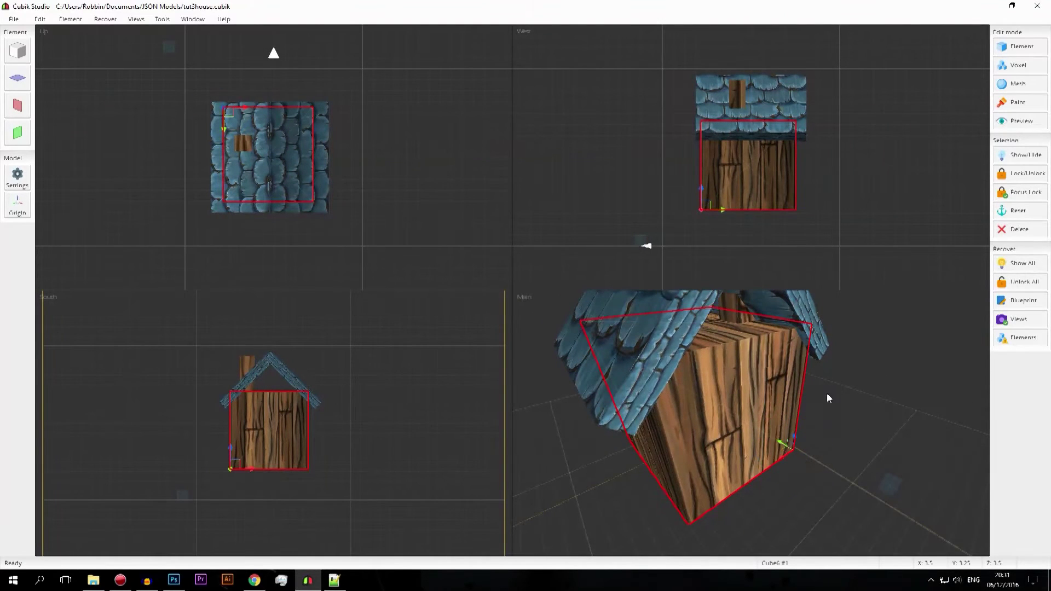
pyautogui.click(1022, 155)
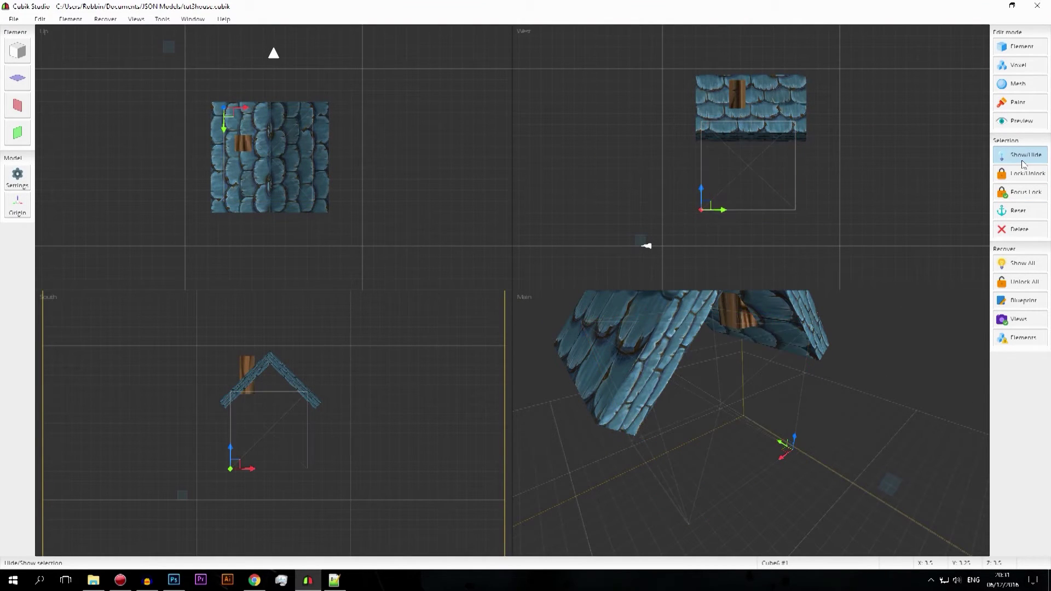
pyautogui.click(1023, 156)
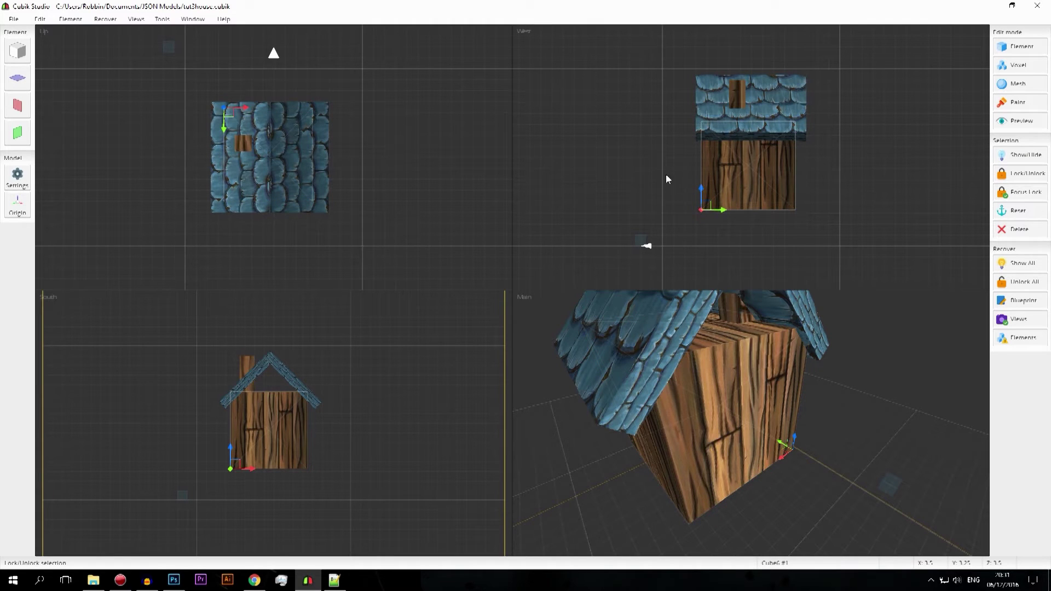
# Step: Toggle the wooden body cube's visibility off and on several times, leaving it shown
pyautogui.click(1023, 159)
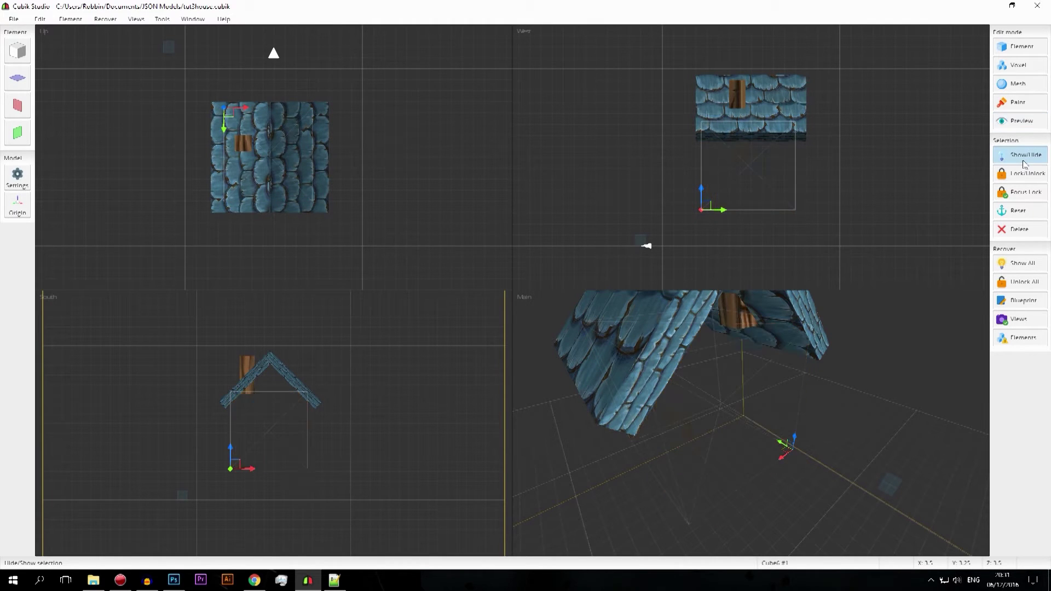
pyautogui.click(1024, 159)
pyautogui.click(1023, 158)
pyautogui.click(1024, 160)
pyautogui.click(1023, 160)
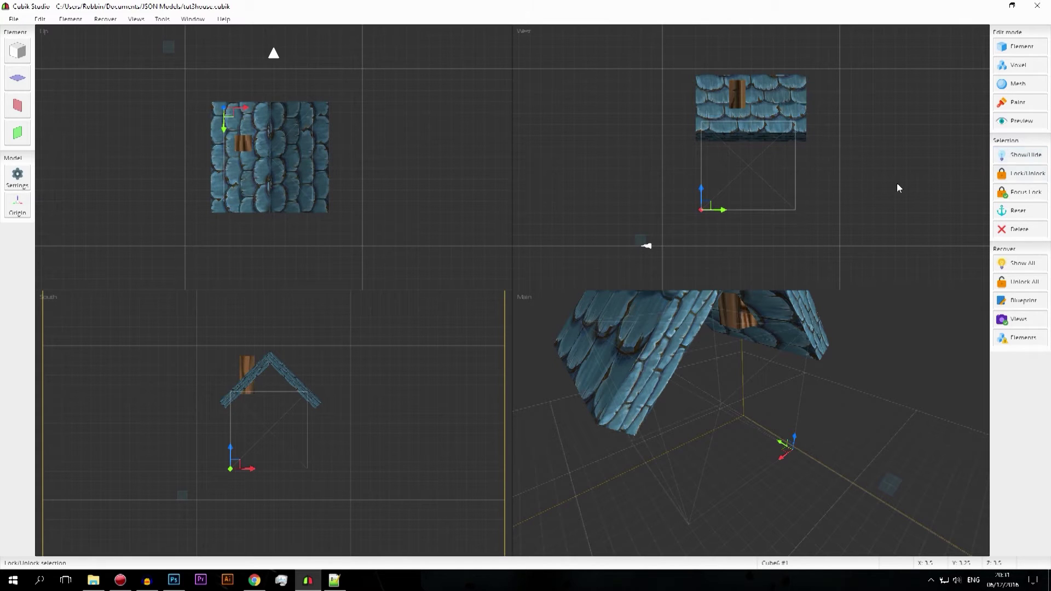
pyautogui.click(1019, 155)
pyautogui.moveTo(847, 393); pyautogui.dragTo(883, 367, button='middle')
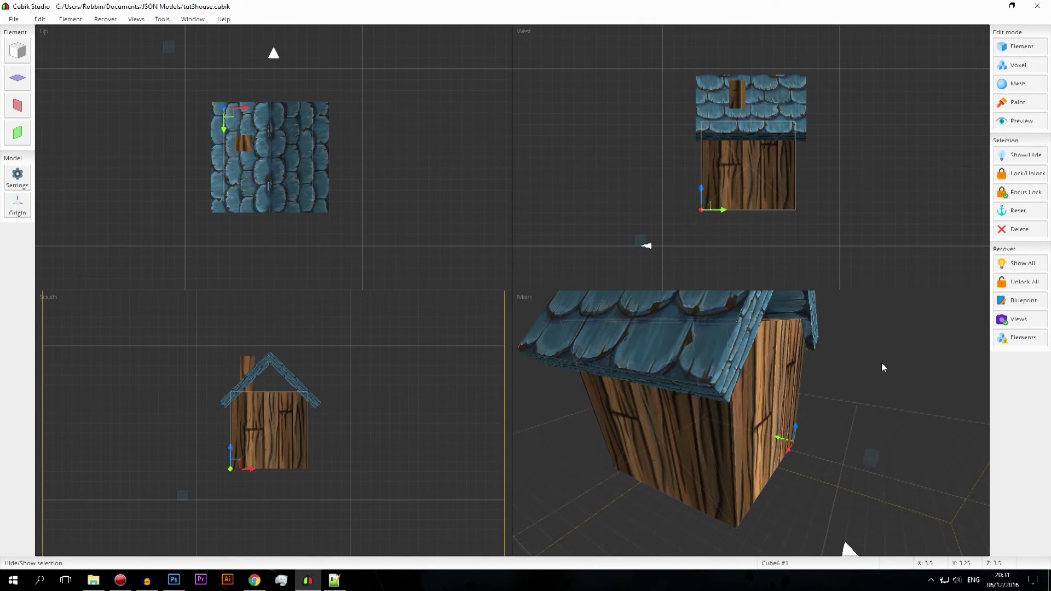
# Step: Hide the house's wooden body cube so only the roof and chimney remain visible
pyautogui.click(768, 173)
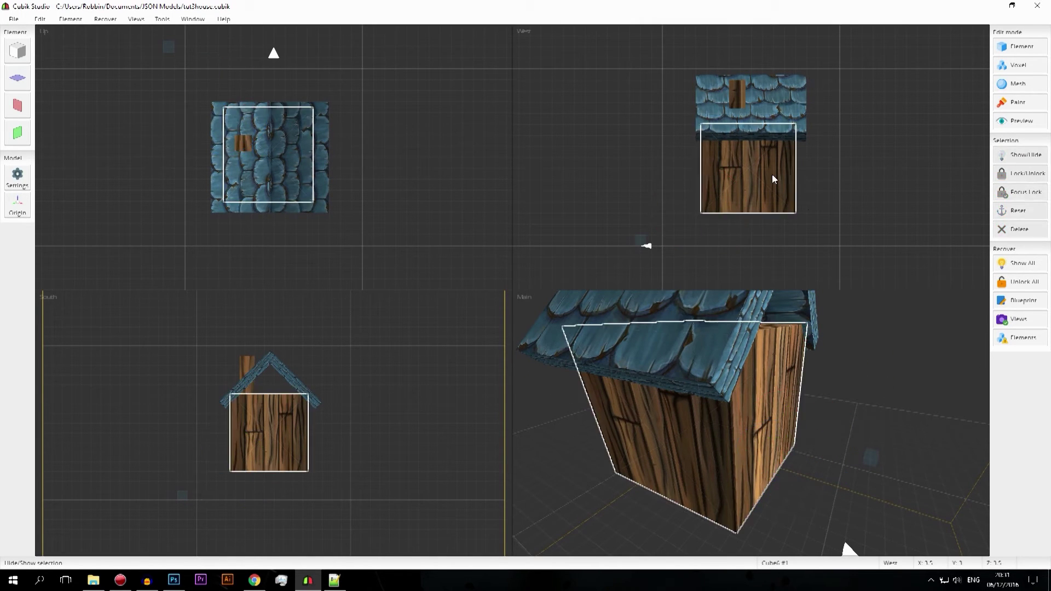
pyautogui.click(1019, 154)
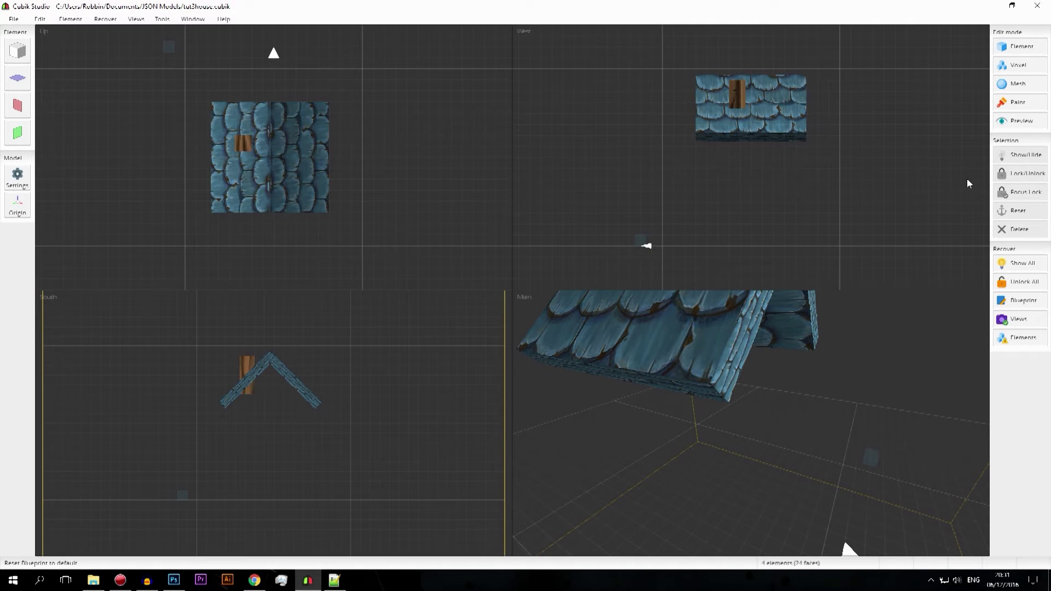
pyautogui.moveTo(851, 308); pyautogui.dragTo(845, 341, button='middle')
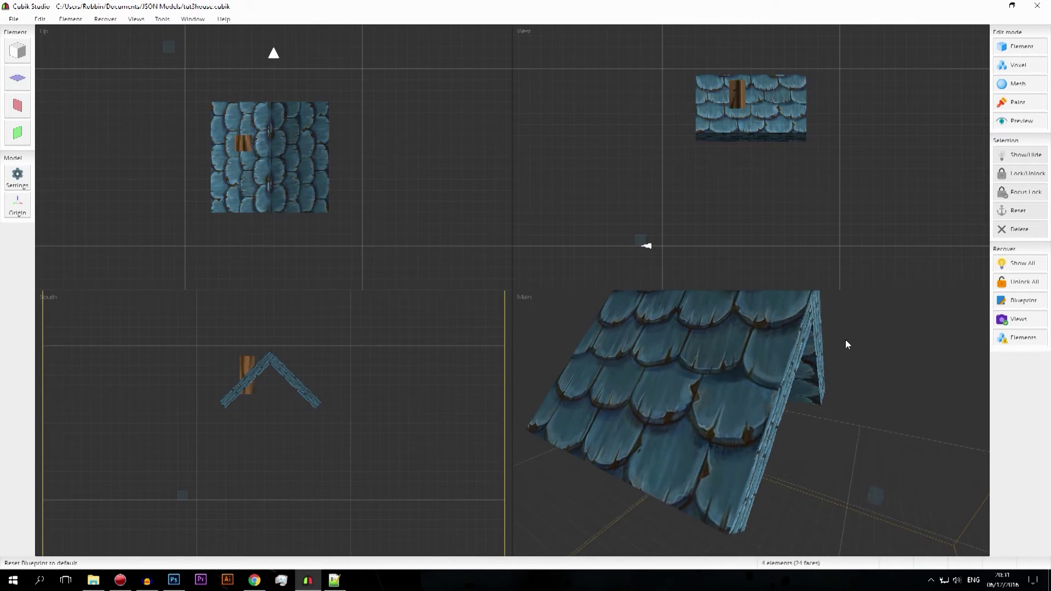
pyautogui.scroll(-4, 846, 340)
# Step: Open the Element edit mode and select the hidden Cube6 in the elements list
pyautogui.click(1018, 65)
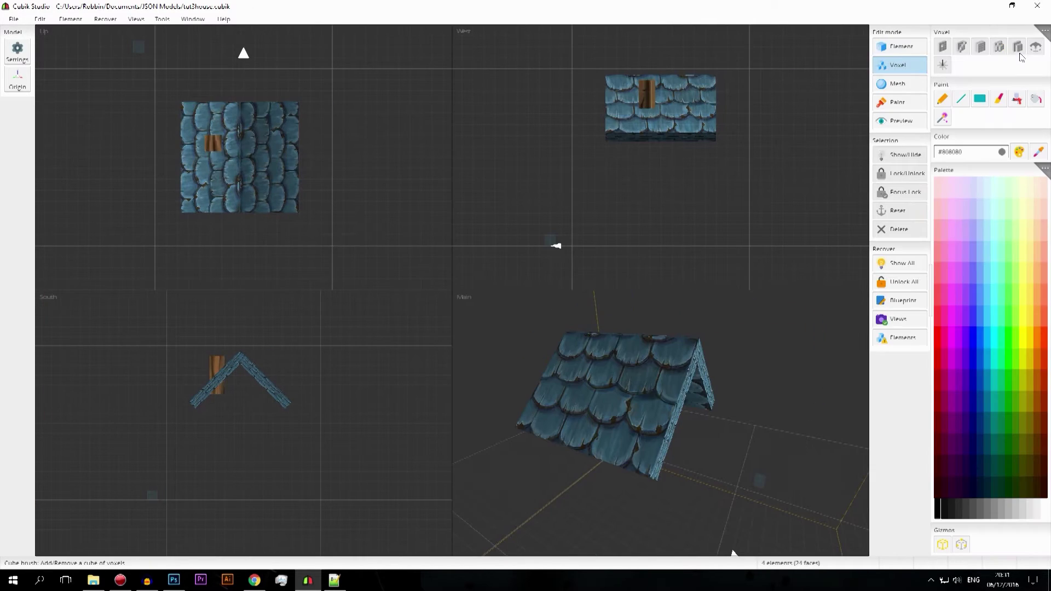
pyautogui.click(900, 46)
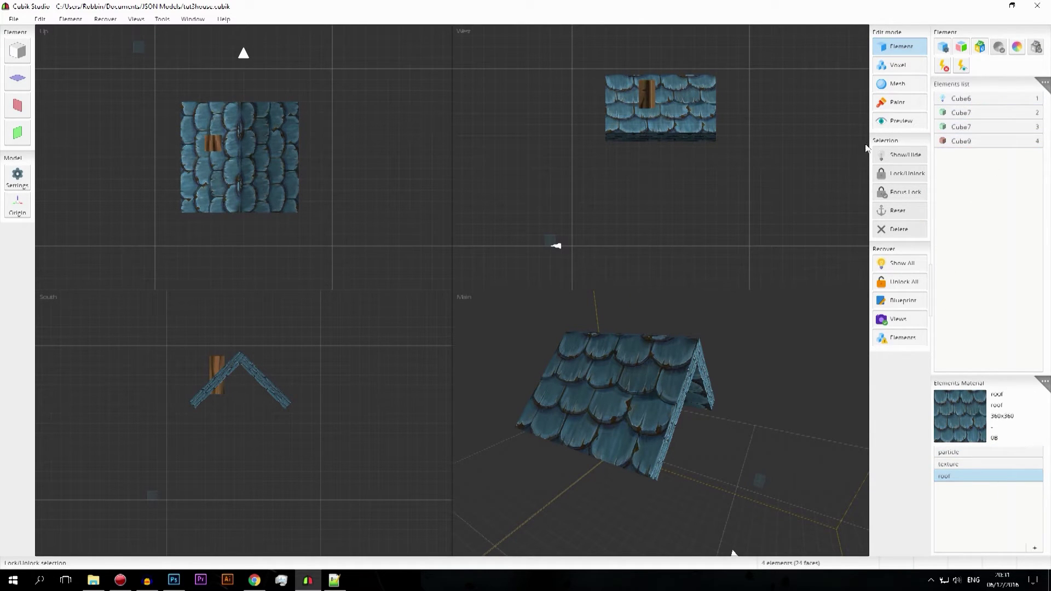
pyautogui.click(950, 102)
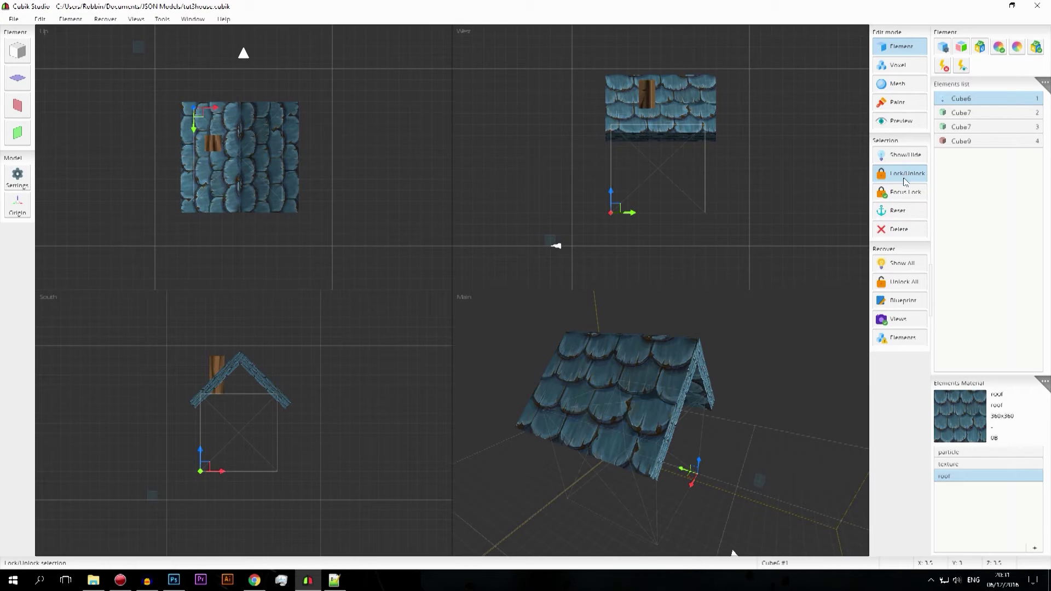
# Step: Lock roof cube Cube7 (element 2) and try selecting it in the viewports, undoing the accidental shift of element 3
pyautogui.click(964, 113)
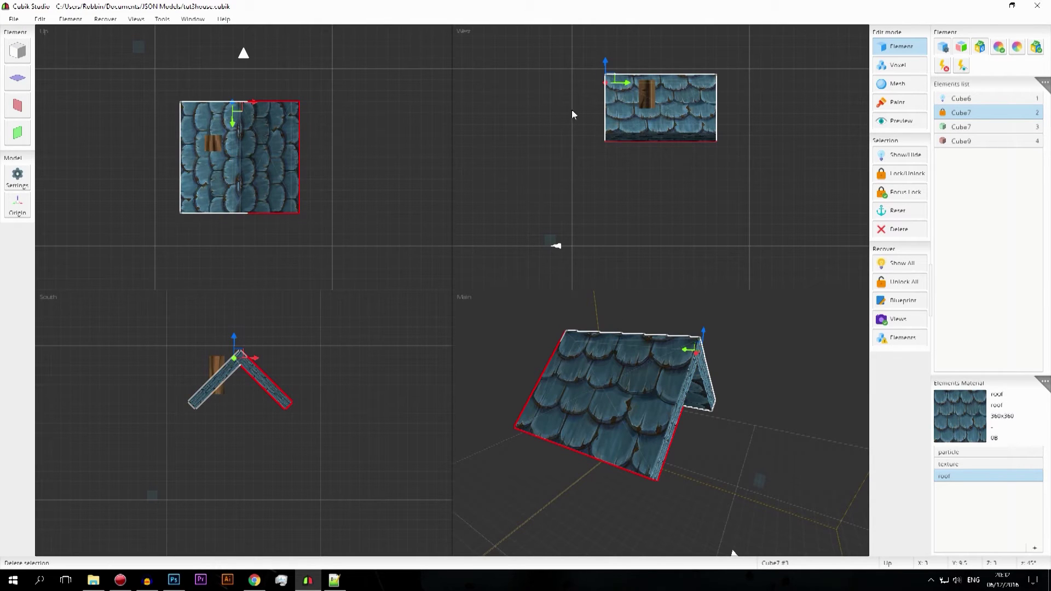
pyautogui.click(635, 119)
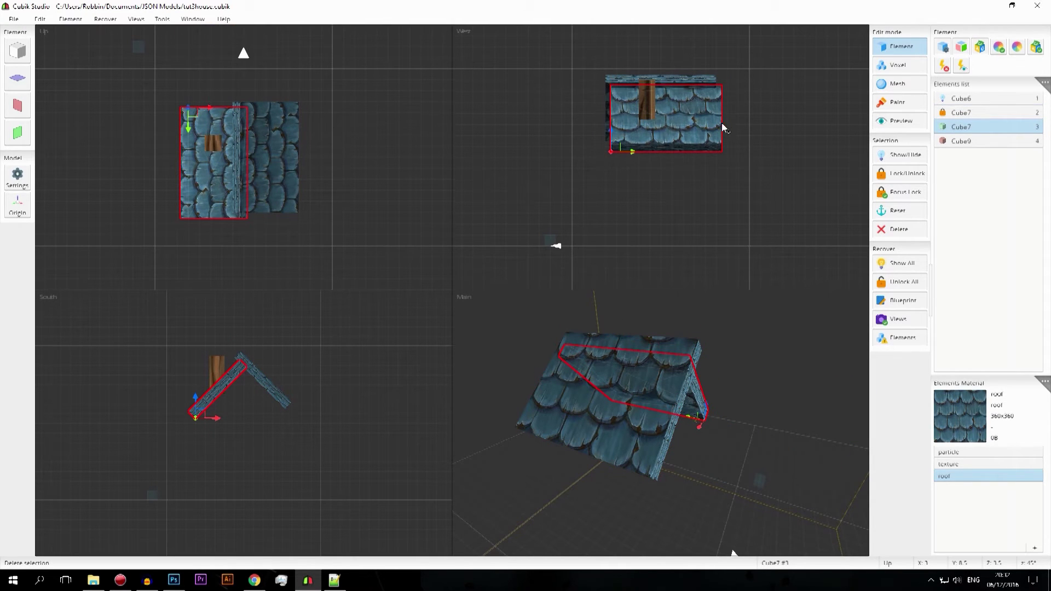
pyautogui.hotkey('ctrl', 'z')
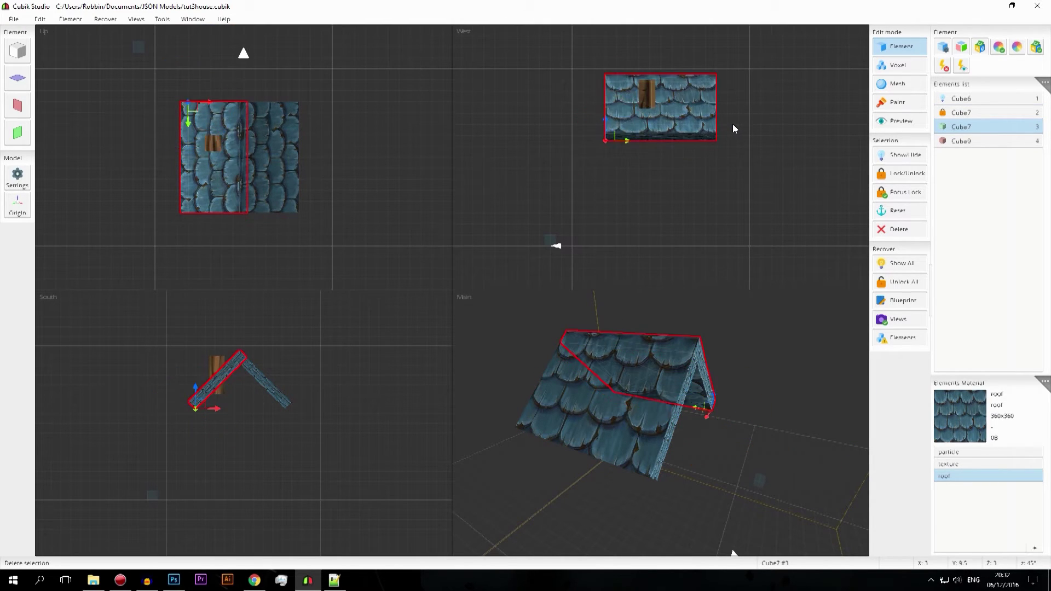
pyautogui.click(1001, 111)
pyautogui.click(684, 115)
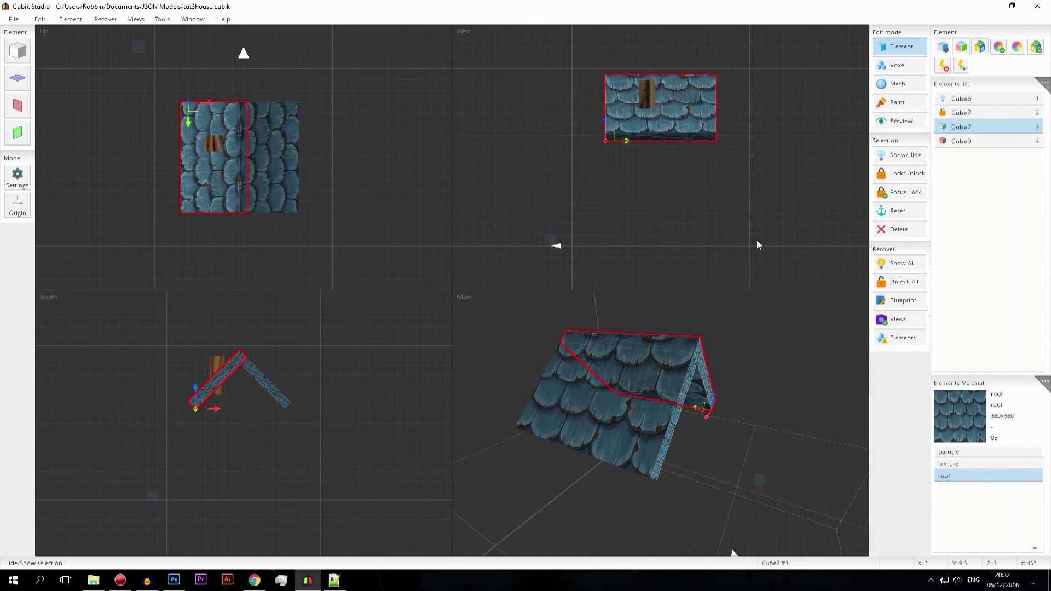
# Step: Unlock roof cube Cube7 (element 2), try adding element 3 to the selection, and clear the selection
pyautogui.click(958, 115)
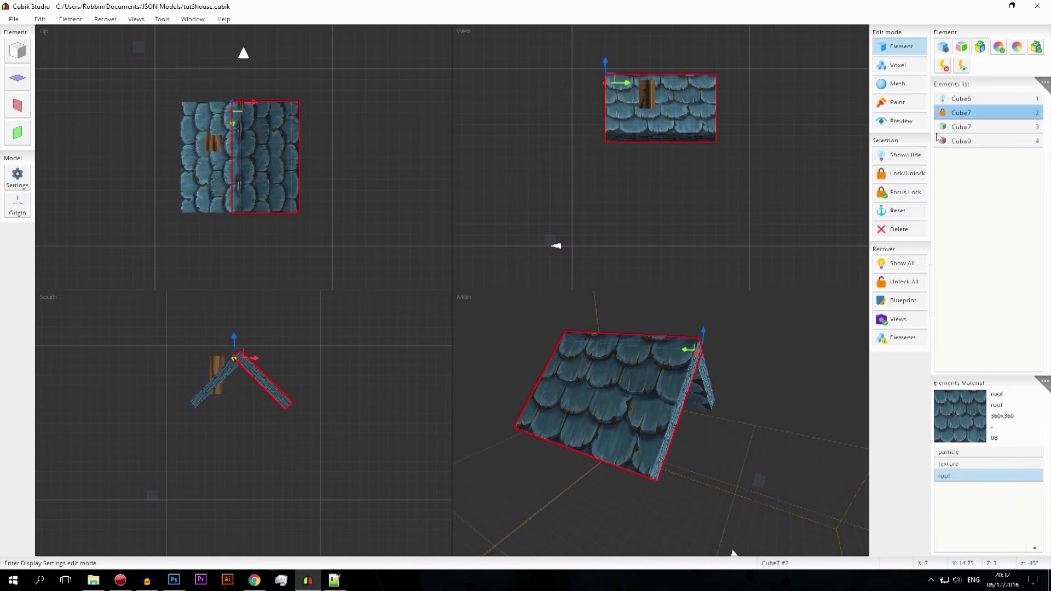
pyautogui.click(900, 181)
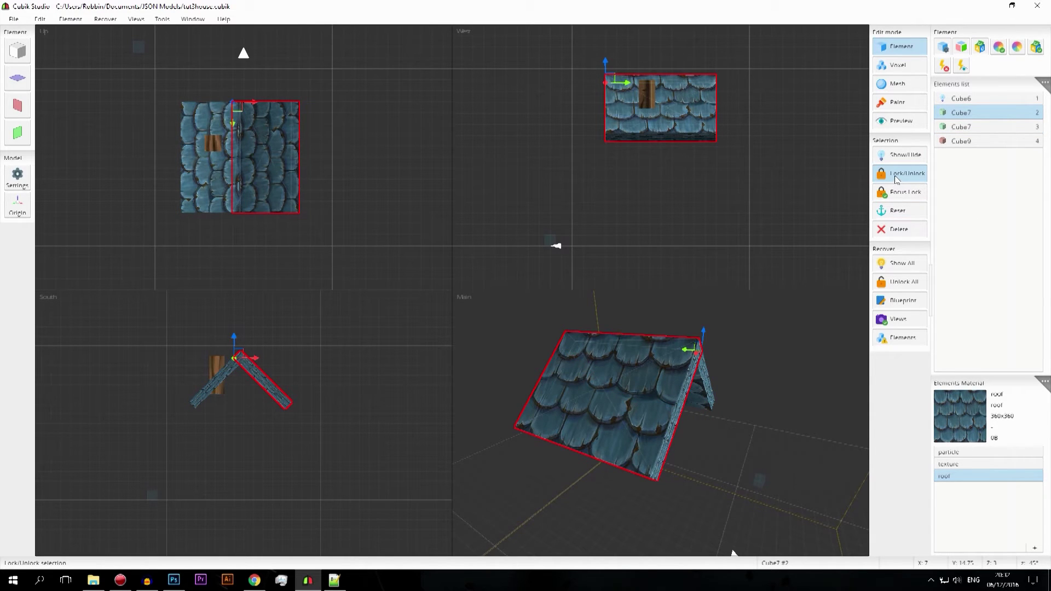
pyautogui.keyDown('ctrl'); pyautogui.click(963, 127); pyautogui.keyUp('ctrl')
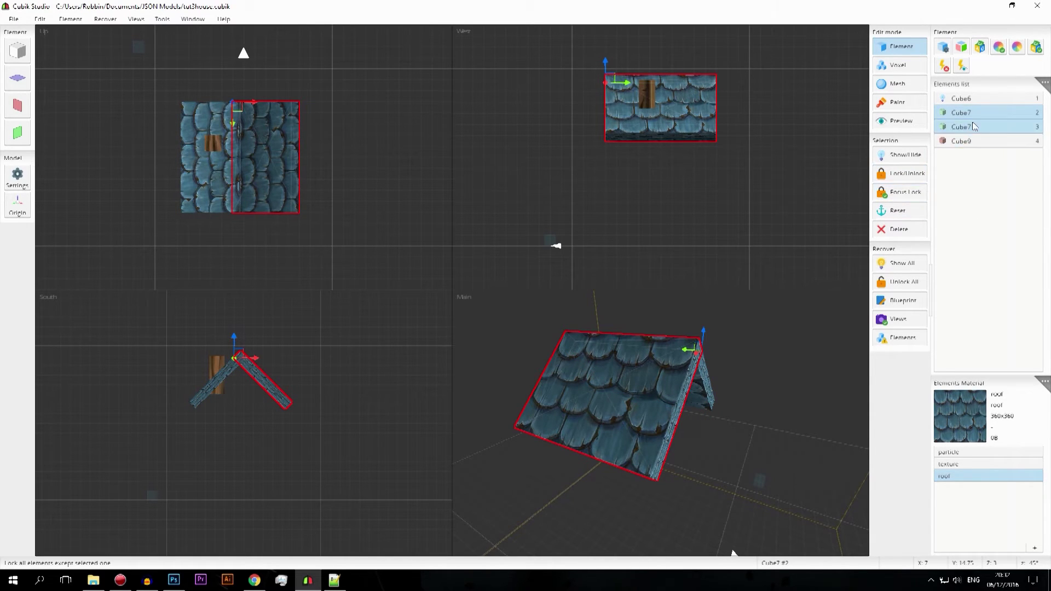
pyautogui.keyDown('ctrl'); pyautogui.click(973, 126); pyautogui.keyUp('ctrl')
pyautogui.click(732, 383)
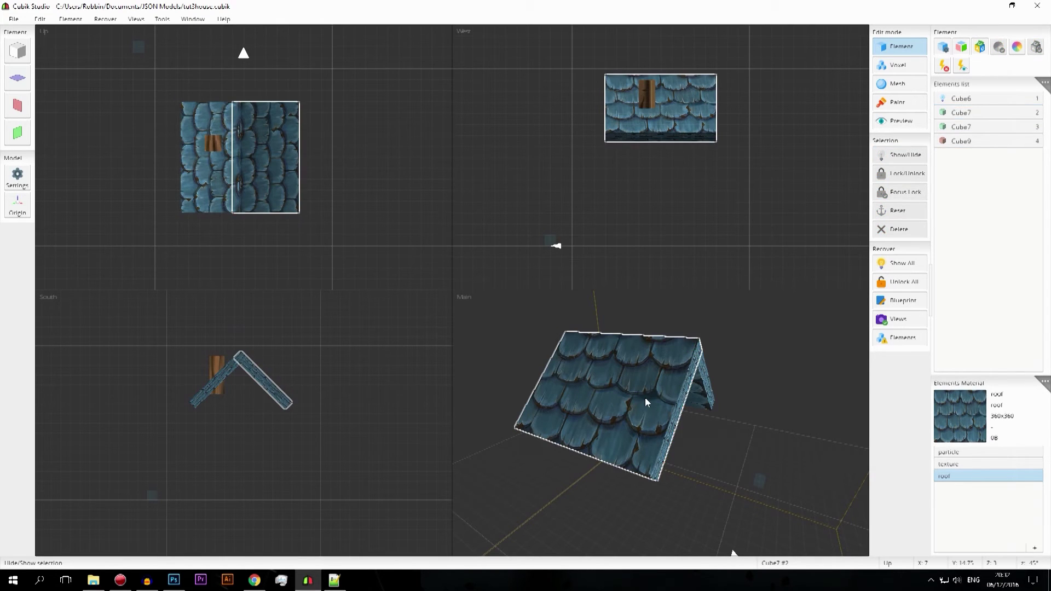
# Step: Select the roof cube that is element 2 and lock it together with elements 3 and 4
pyautogui.click(646, 401)
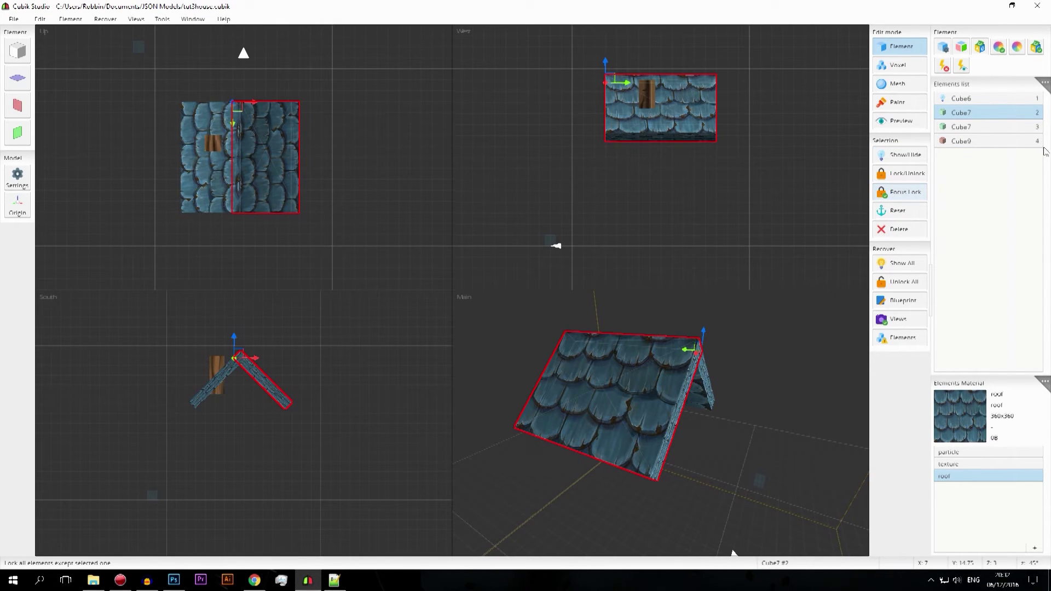
pyautogui.click(913, 174)
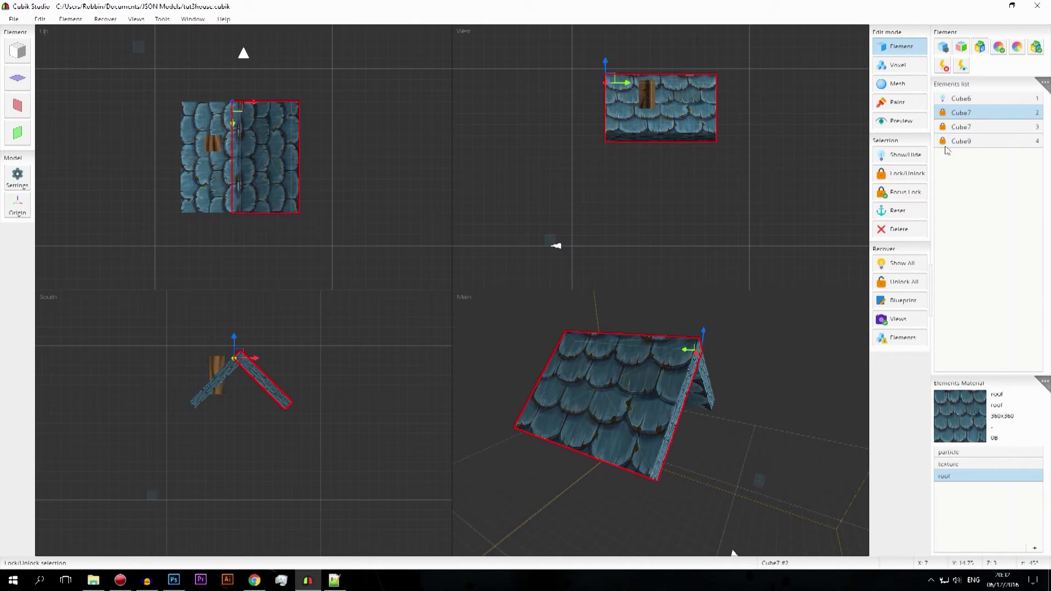
pyautogui.keyDown('ctrl'); pyautogui.click(977, 128); pyautogui.keyUp('ctrl')
pyautogui.keyDown('ctrl'); pyautogui.click(978, 128); pyautogui.keyUp('ctrl')
# Step: Unlock both Cube7 roof elements and the chimney Cube9 one by one
pyautogui.click(900, 174)
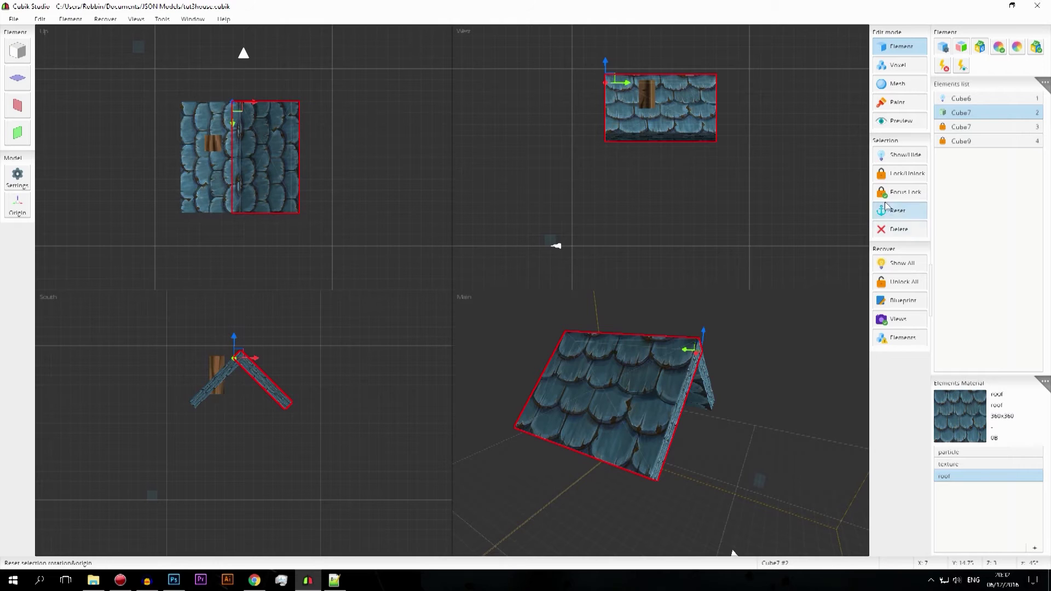
pyautogui.click(972, 130)
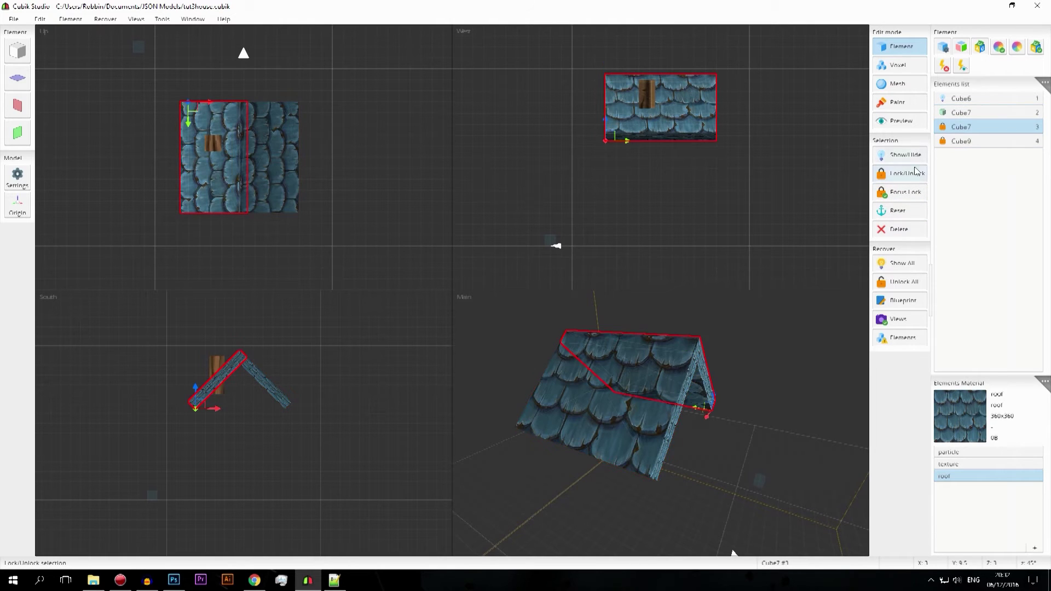
pyautogui.click(916, 173)
pyautogui.click(971, 140)
pyautogui.click(904, 180)
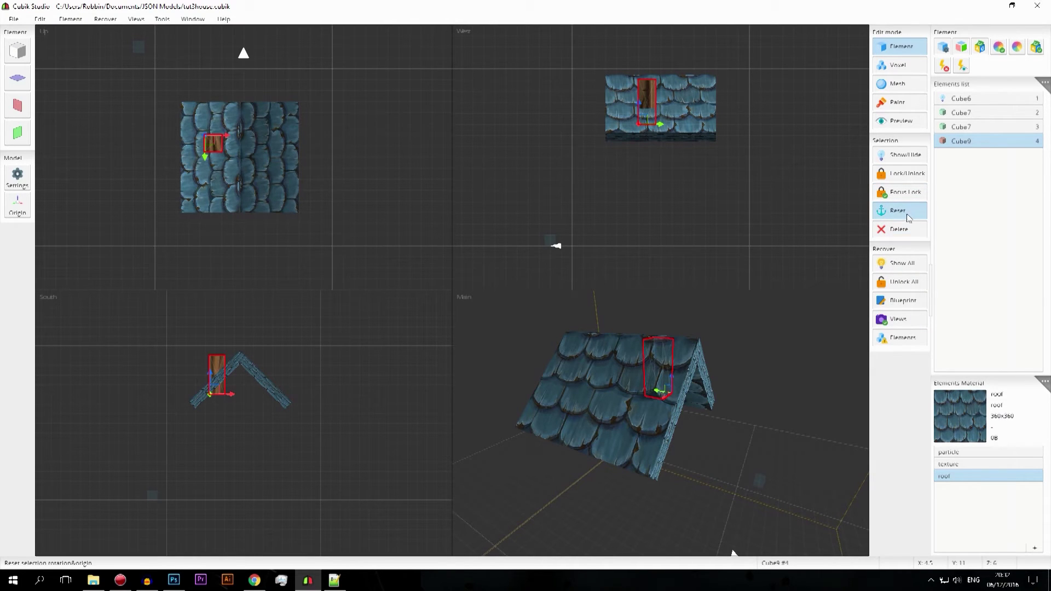
# Step: Try resetting the rotation and origin of roof cube Cube7 (element 2), and restore its tilt
pyautogui.click(645, 414)
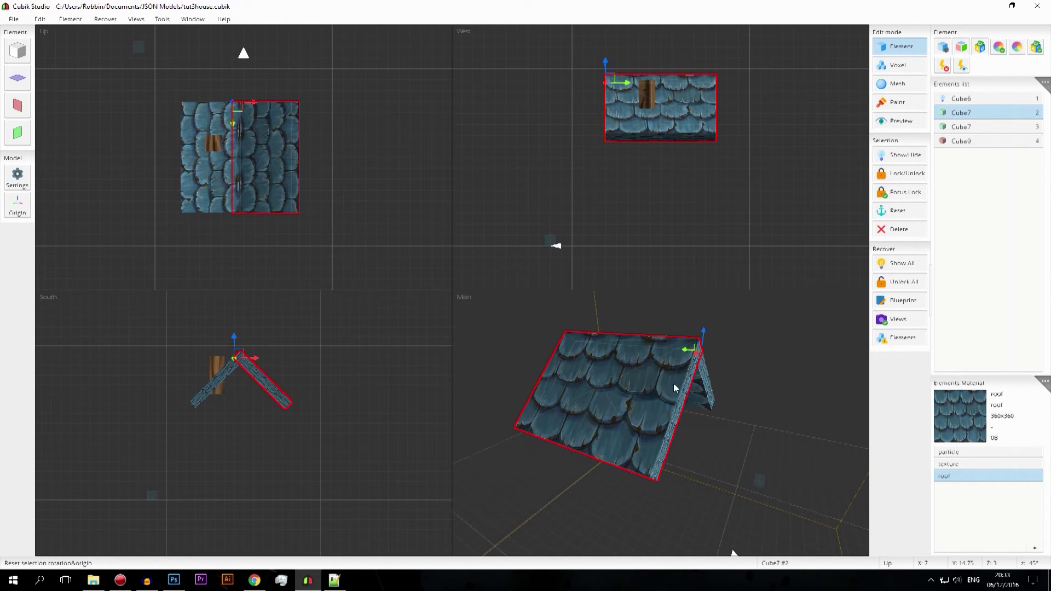
pyautogui.press('r')
pyautogui.moveTo(733, 424); pyautogui.dragTo(682, 413, button='middle')
pyautogui.moveTo(682, 413); pyautogui.dragTo(689, 414, button='right')
pyautogui.press('w')
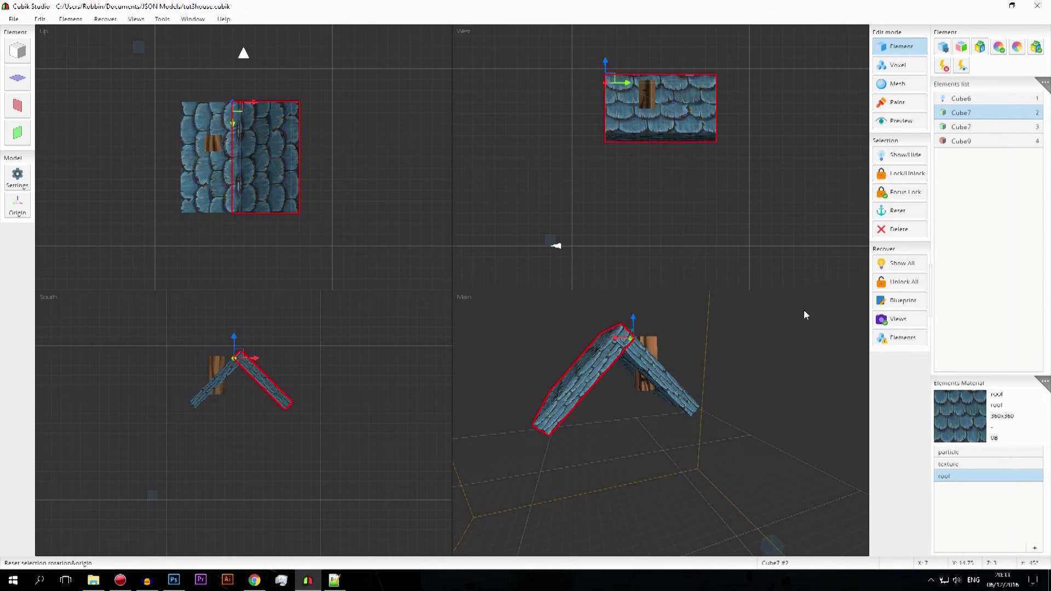
pyautogui.click(918, 213)
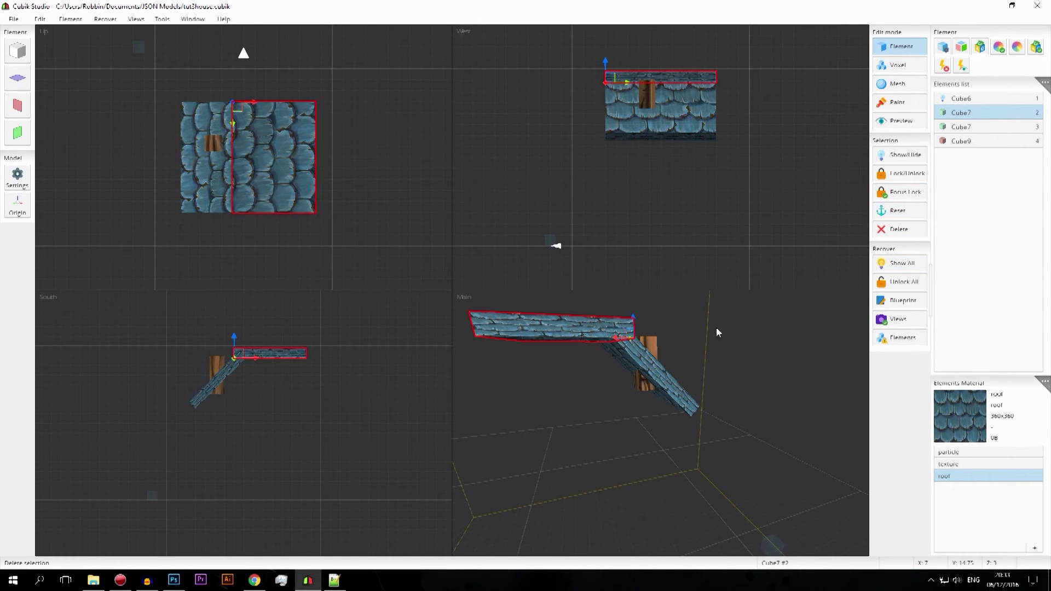
pyautogui.press('e')
pyautogui.moveTo(652, 346); pyautogui.dragTo(654, 337)
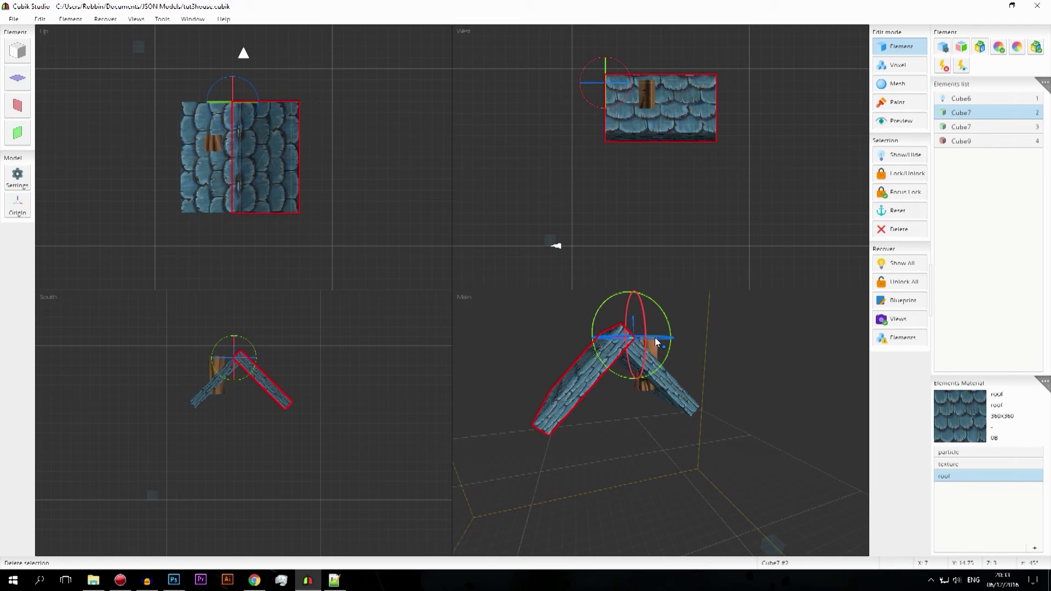
pyautogui.press('w')
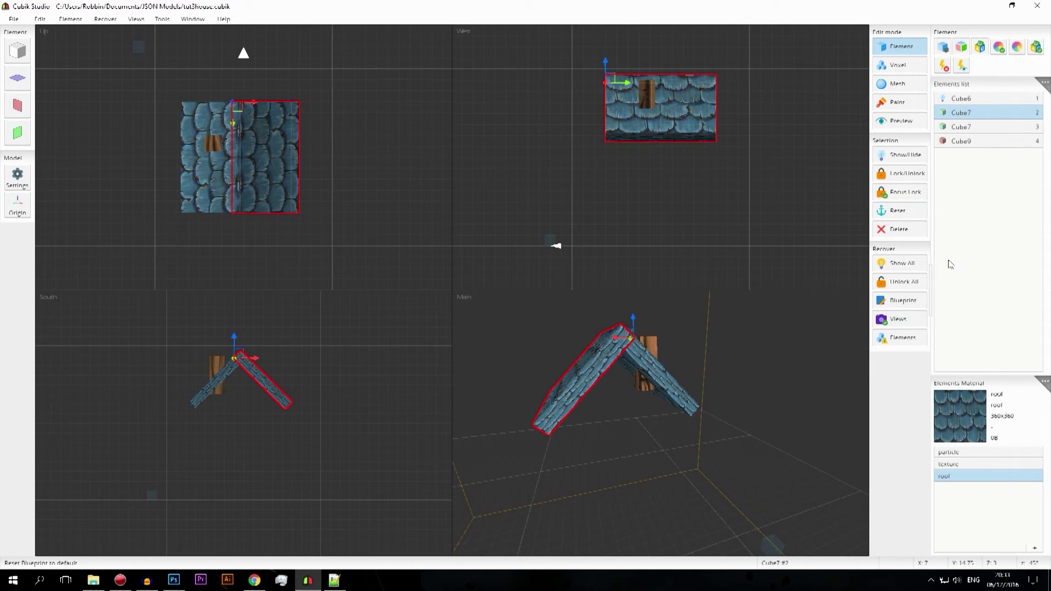
# Step: Delete roof cube Cube7 (element 2), undo the deletion, and clear the selection
pyautogui.click(922, 232)
pyautogui.click(542, 322)
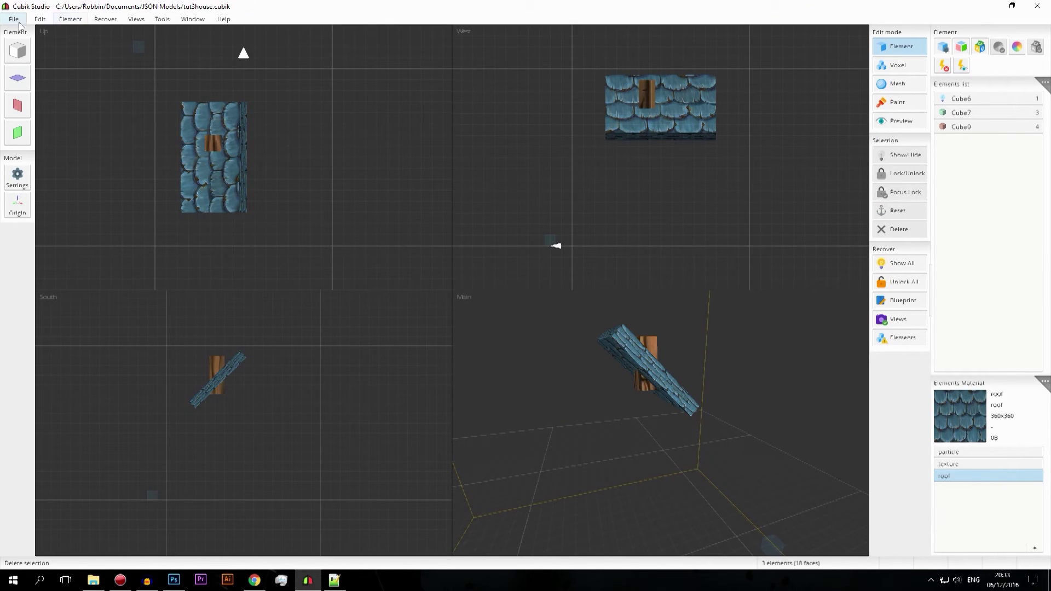
pyautogui.click(39, 20)
pyautogui.click(62, 33)
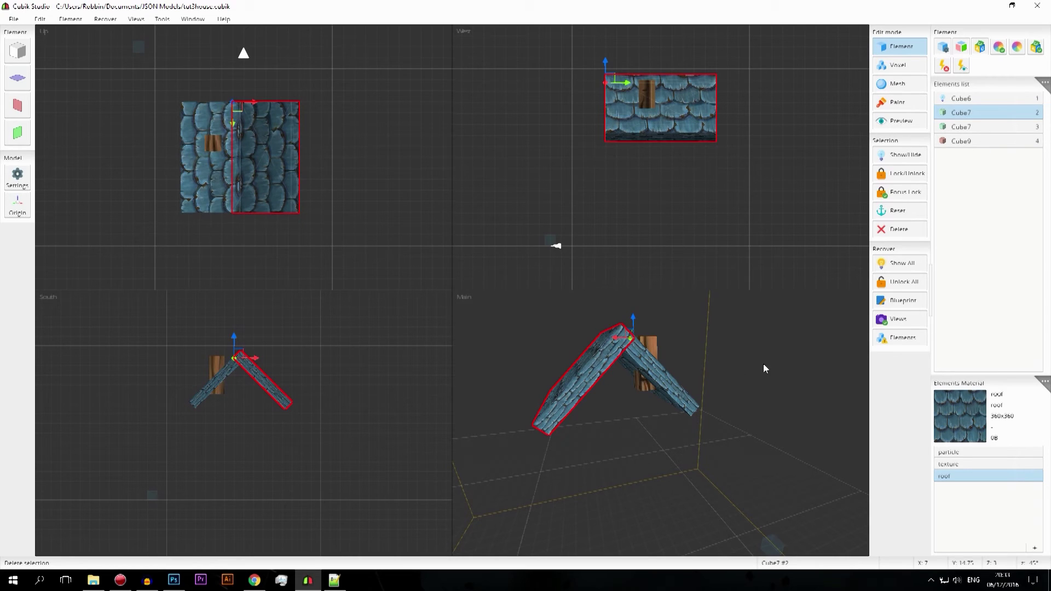
pyautogui.click(760, 368)
pyautogui.click(70, 18)
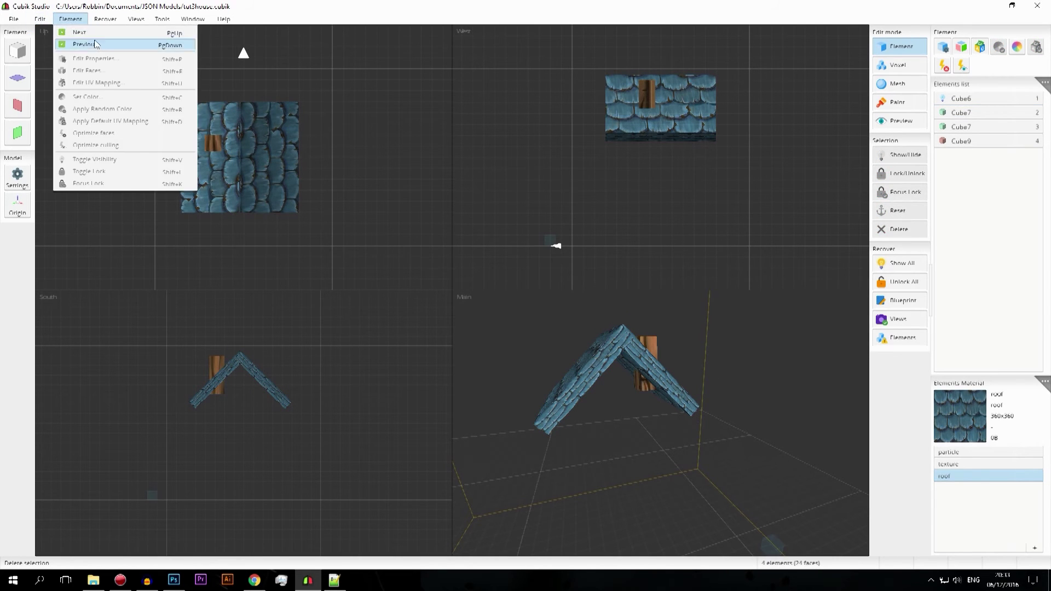
pyautogui.click(71, 19)
pyautogui.click(39, 18)
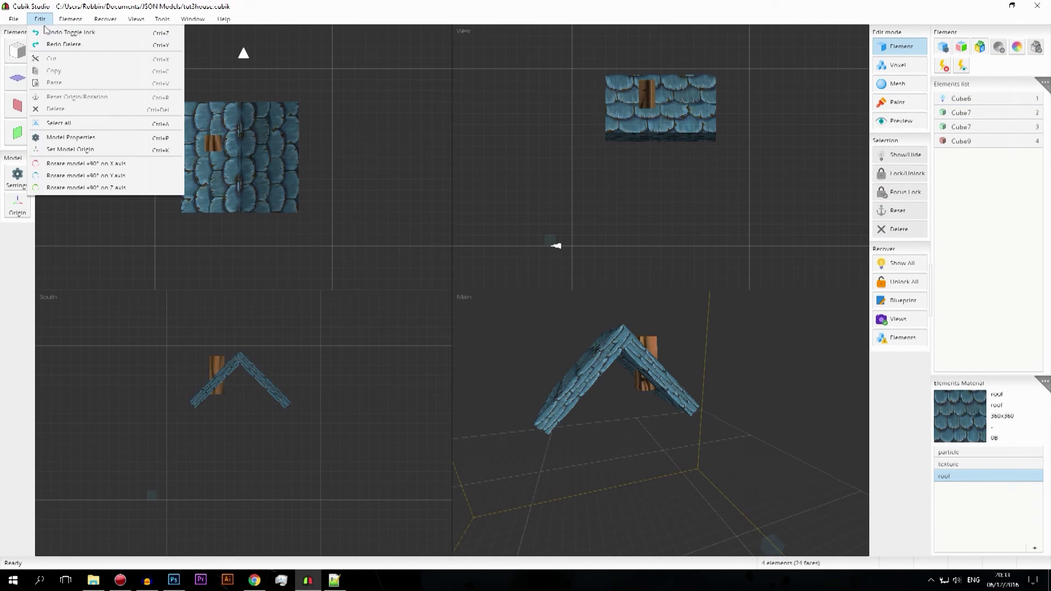
pyautogui.click(813, 370)
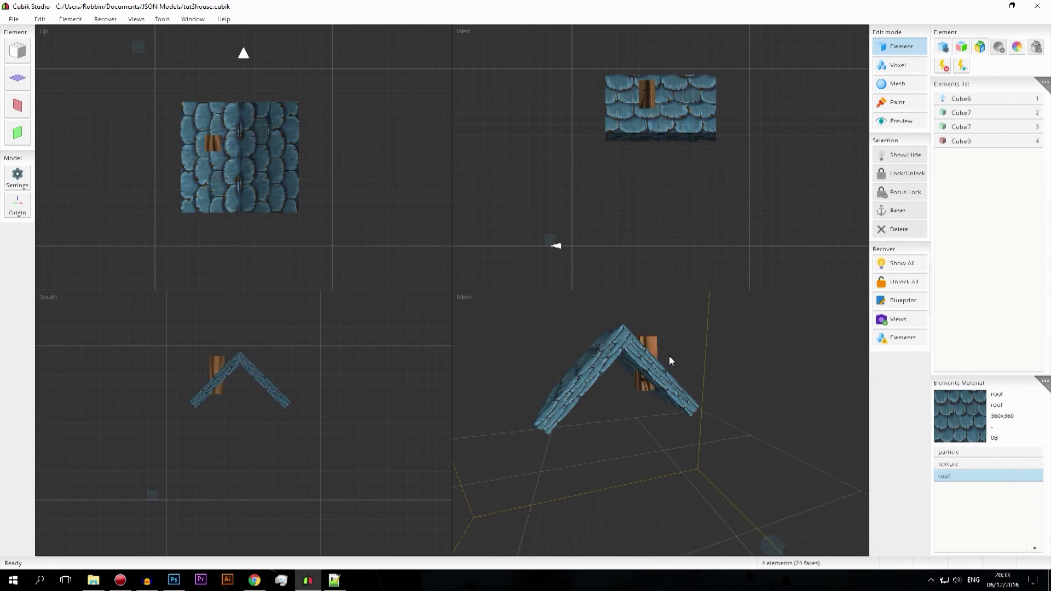
# Step: Show all hidden elements and unlock the house body Cube6 (element 1)
pyautogui.click(897, 260)
pyautogui.click(903, 264)
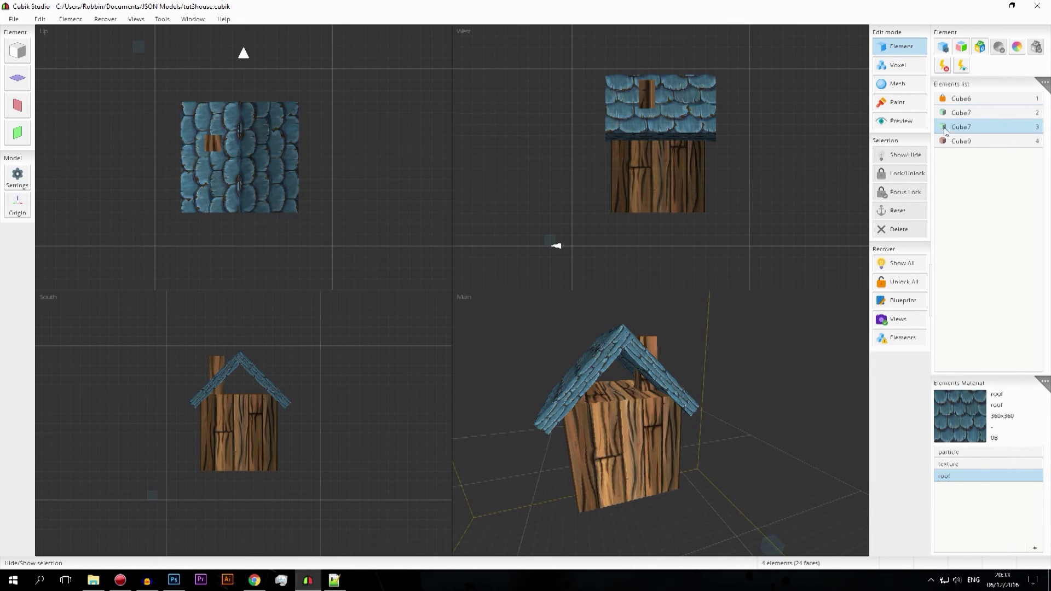
pyautogui.click(979, 99)
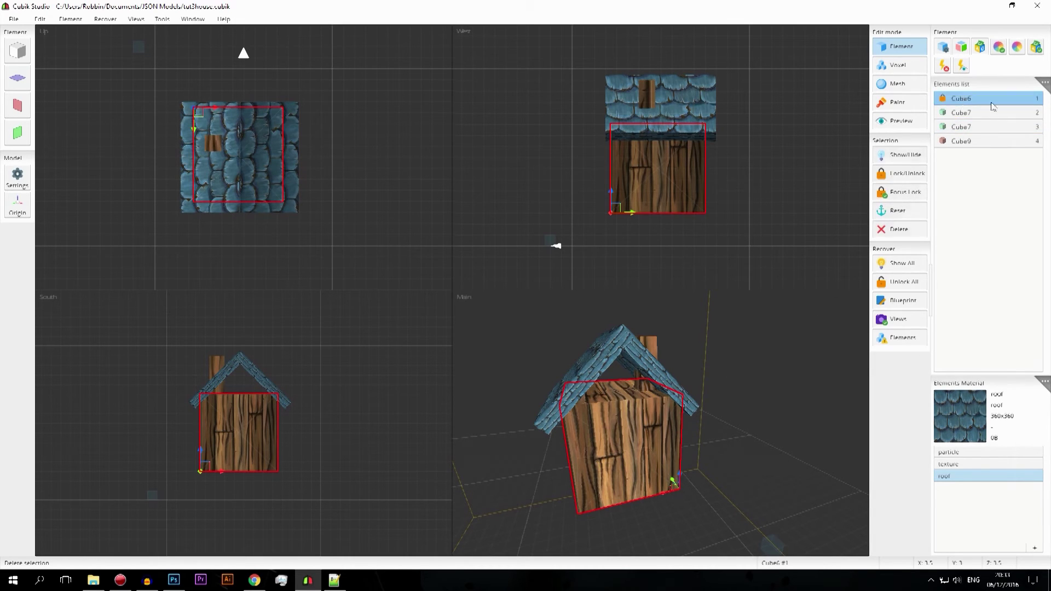
pyautogui.click(895, 180)
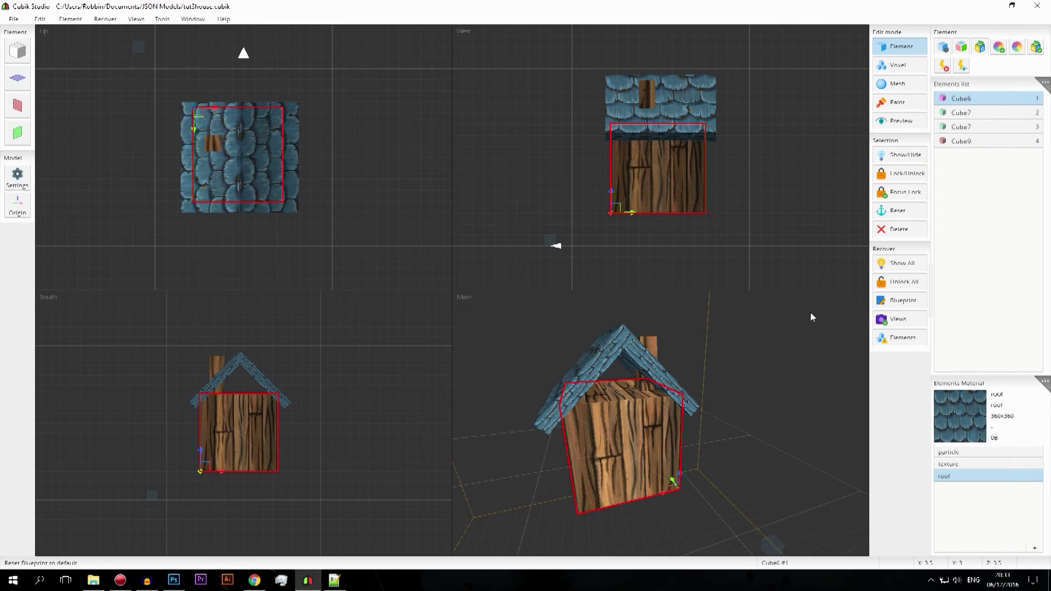
# Step: Lock all four elements of the house and unlock them all at once
pyautogui.click(903, 174)
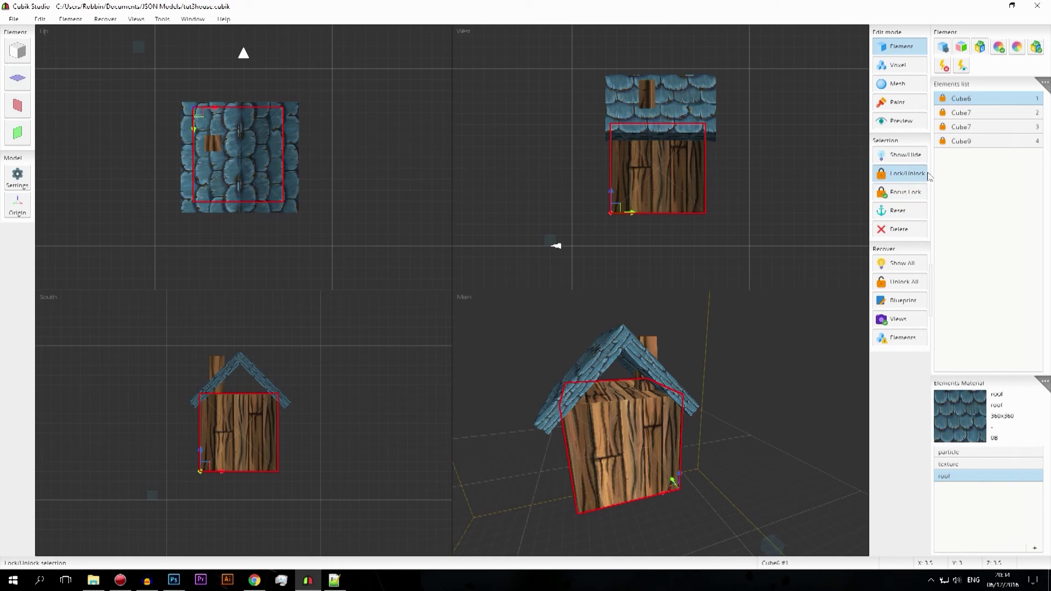
pyautogui.click(913, 282)
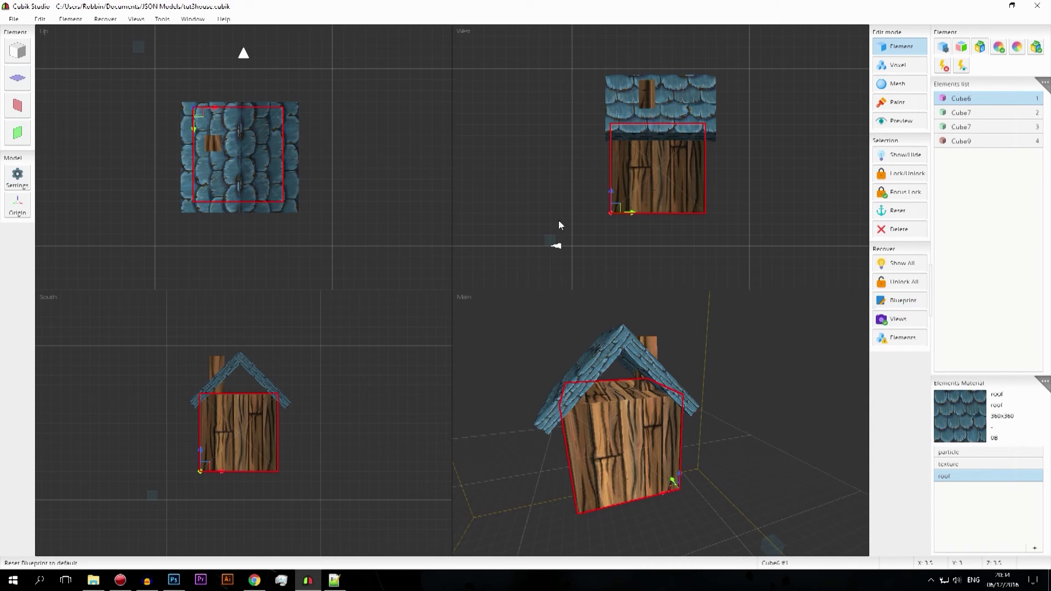
# Step: Move and enlarge the blueprint beside the house, add a cube from it, and delete that cube
pyautogui.click(139, 50)
pyautogui.moveTo(141, 49); pyautogui.dragTo(206, 79)
pyautogui.moveTo(207, 78); pyautogui.dragTo(247, 100, button='right')
pyautogui.click(17, 51)
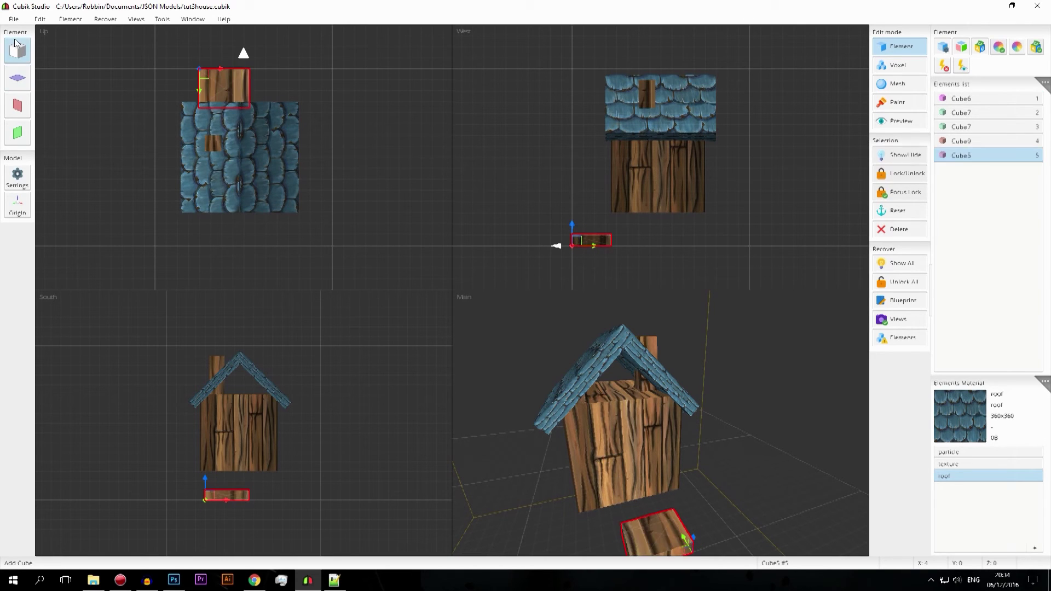
pyautogui.press('Delete')
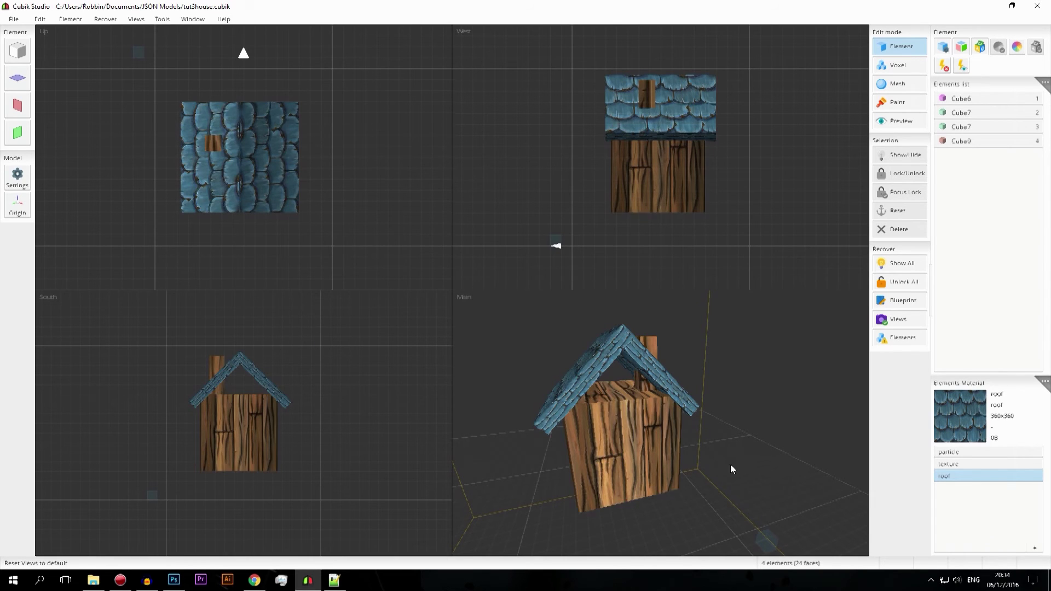
# Step: Reset all views to default and orbit the main view to a lower angle on the house
pyautogui.click(898, 319)
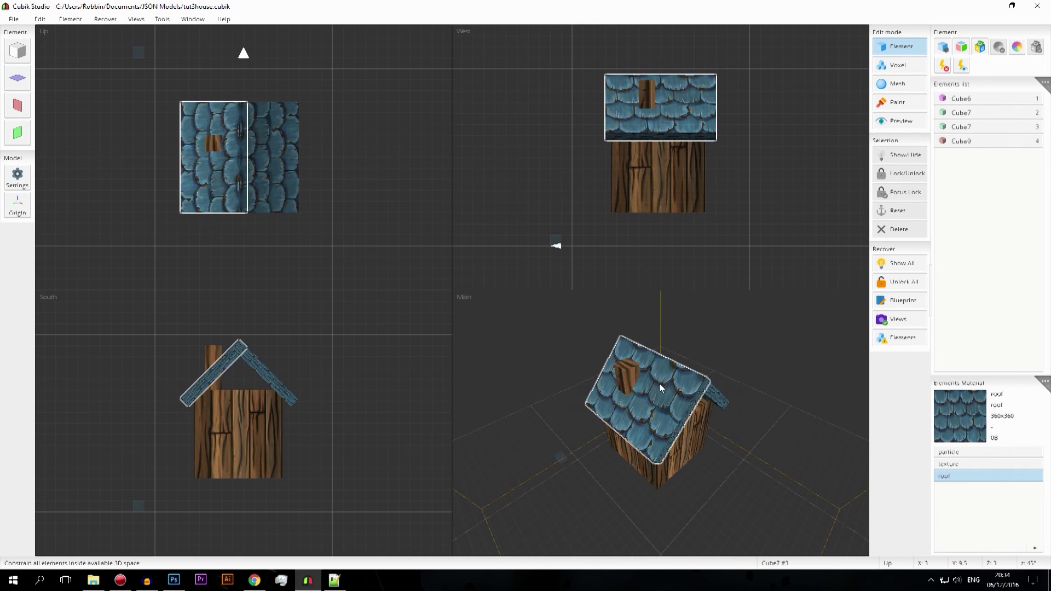
pyautogui.moveTo(803, 444); pyautogui.dragTo(790, 383, button='middle')
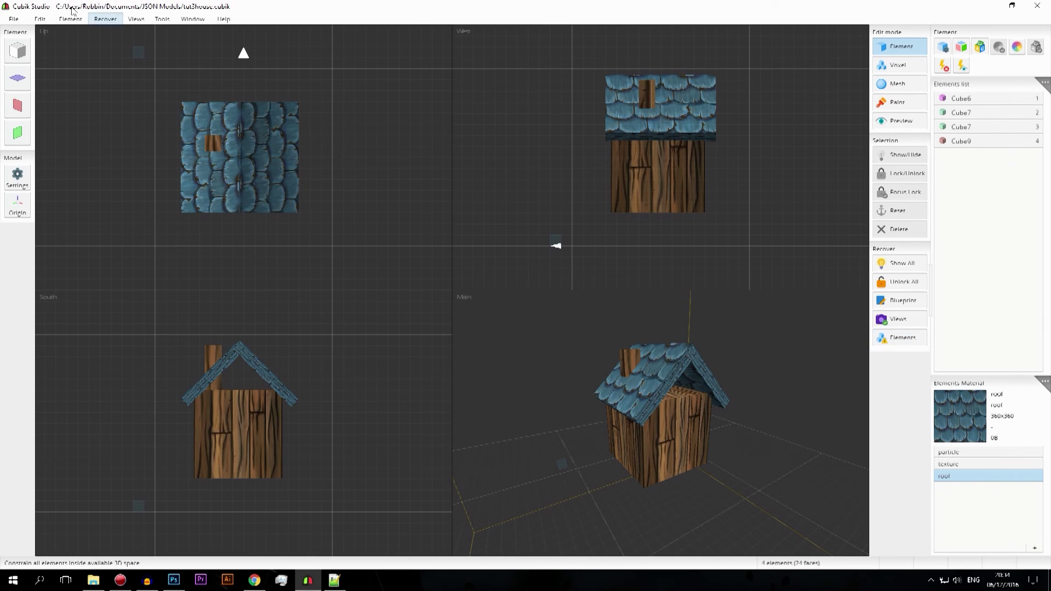
pyautogui.click(41, 19)
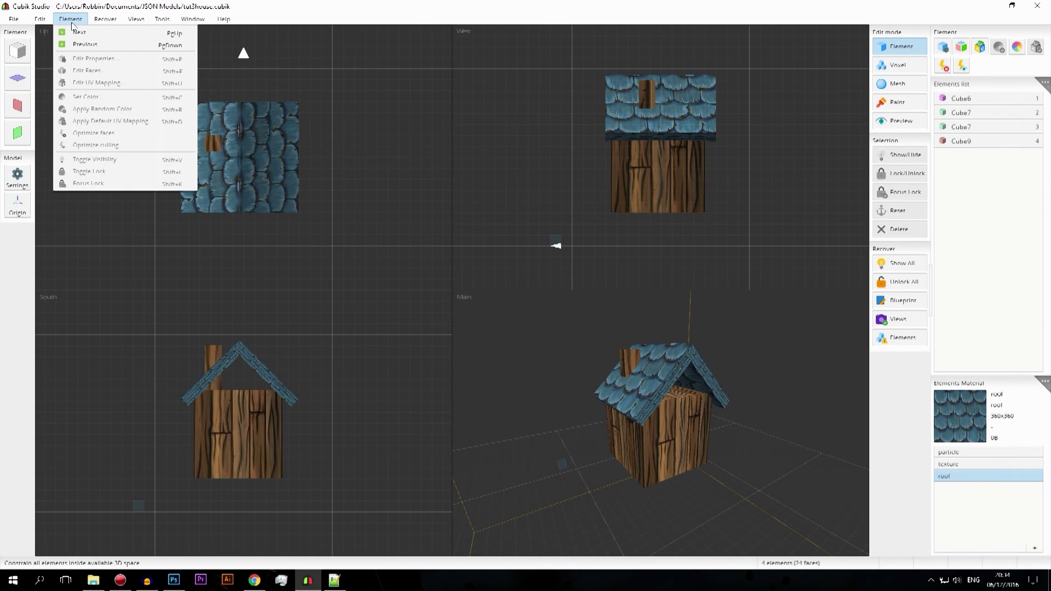
pyautogui.moveTo(78, 23)
pyautogui.moveTo(121, 20)
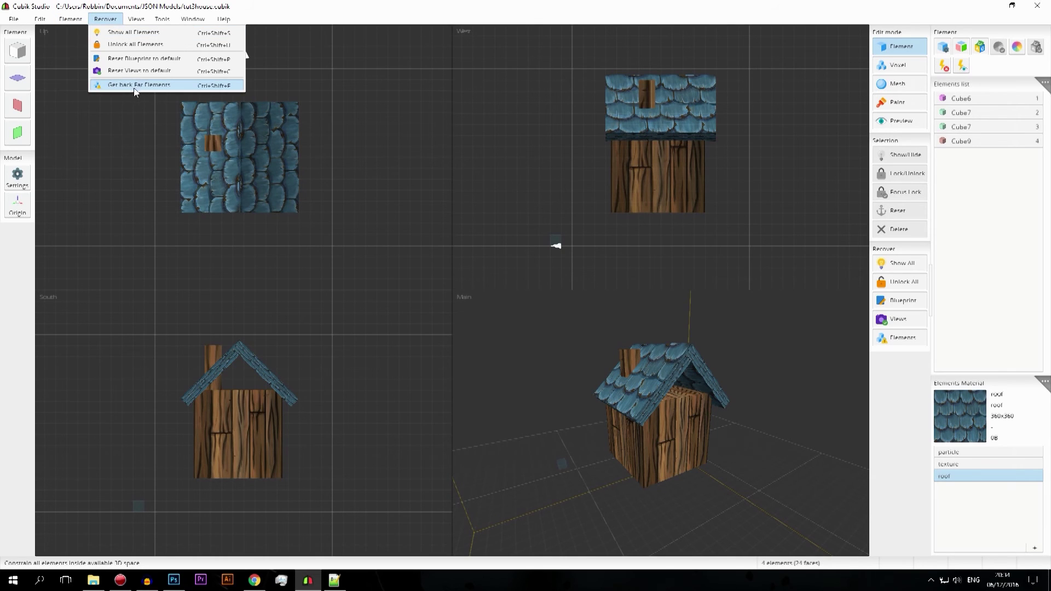
pyautogui.click(285, 92)
# Step: Add a small cube, move it outside the available 3D space to about X 41.5, and recover the far element back inside
pyautogui.moveTo(831, 328); pyautogui.dragTo(728, 327, button='right')
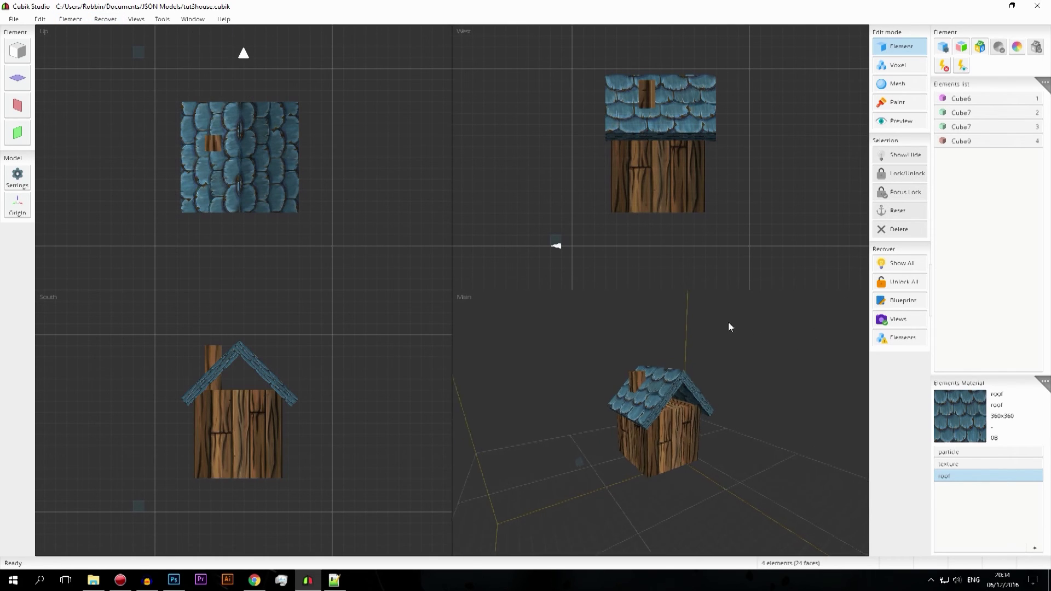
pyautogui.scroll(-5, 347, 150)
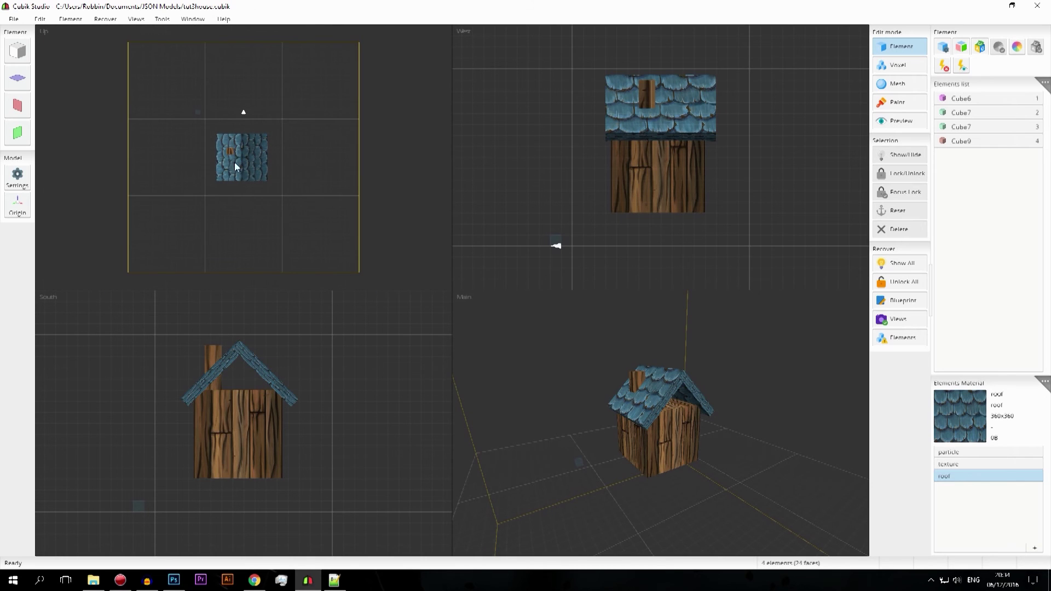
pyautogui.click(27, 52)
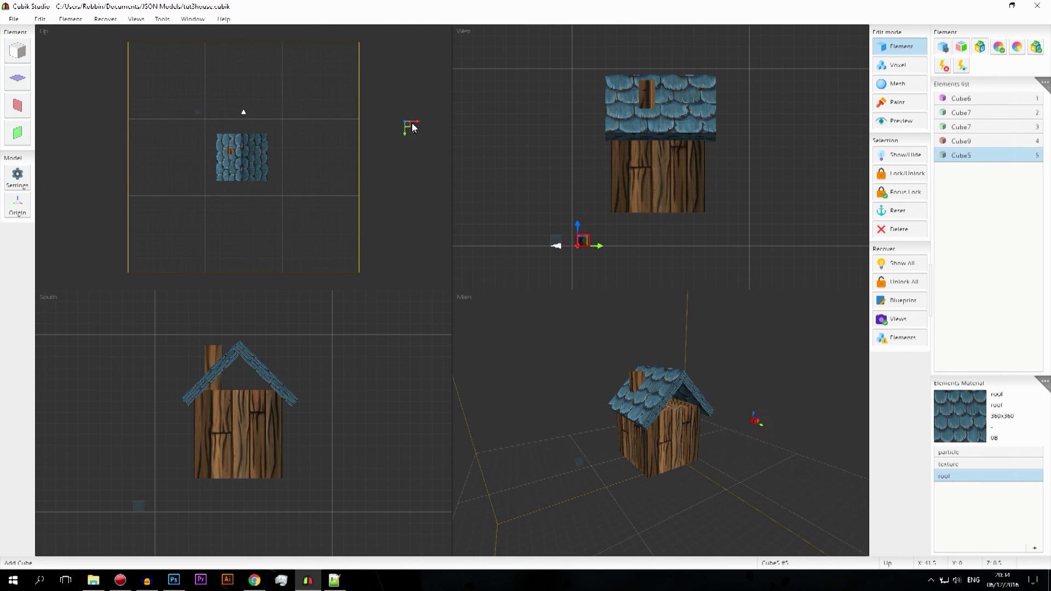
pyautogui.moveTo(399, 131); pyautogui.dragTo(406, 129)
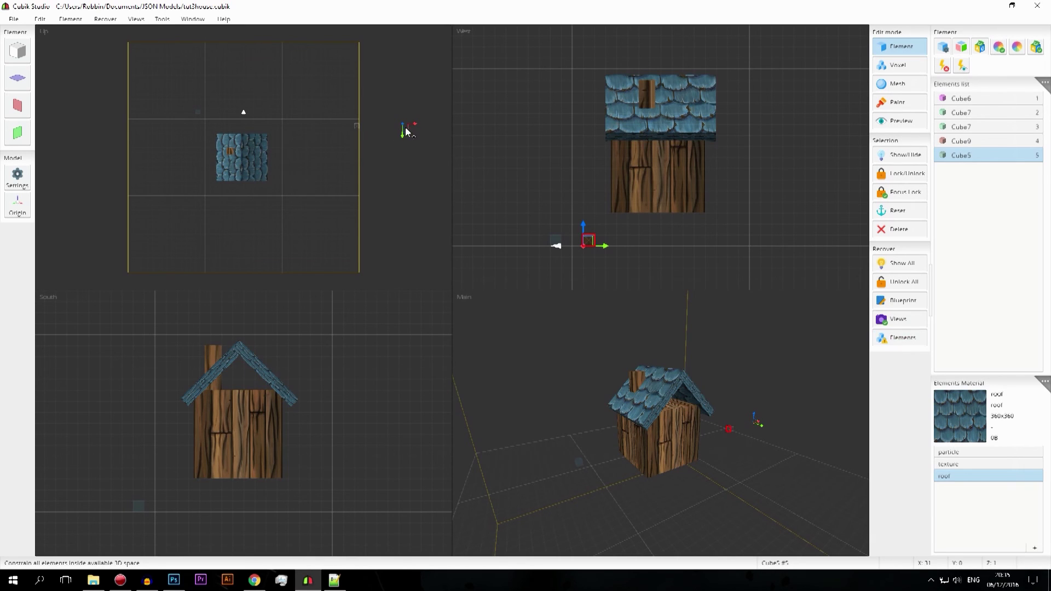
# Step: Move the small cube to X 9.5, Y 0, Z 15.5 near the house and reset its rotation and origin
pyautogui.moveTo(405, 131); pyautogui.dragTo(335, 131)
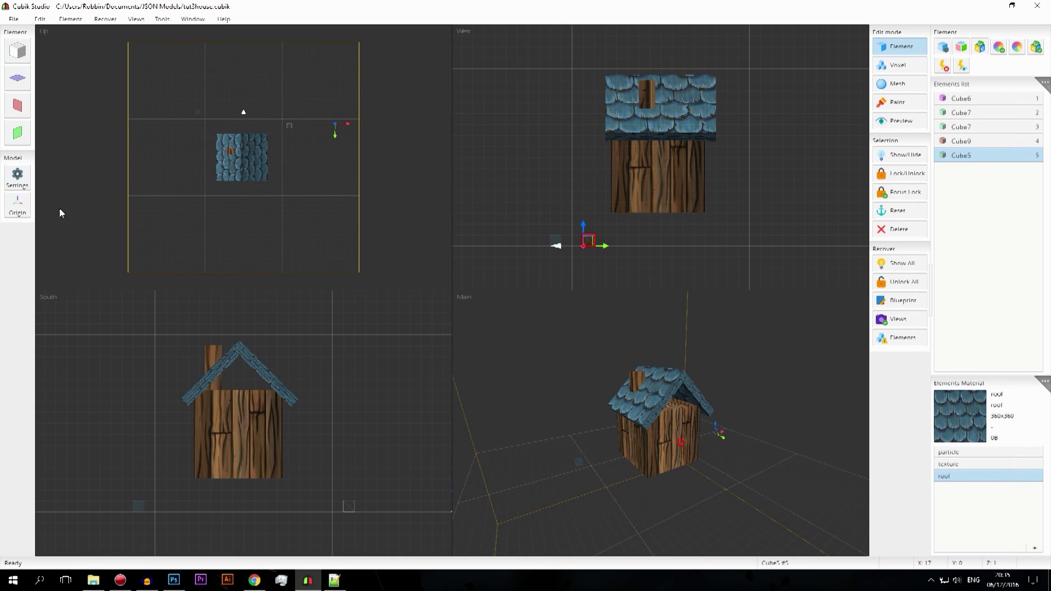
pyautogui.moveTo(342, 132); pyautogui.dragTo(306, 199)
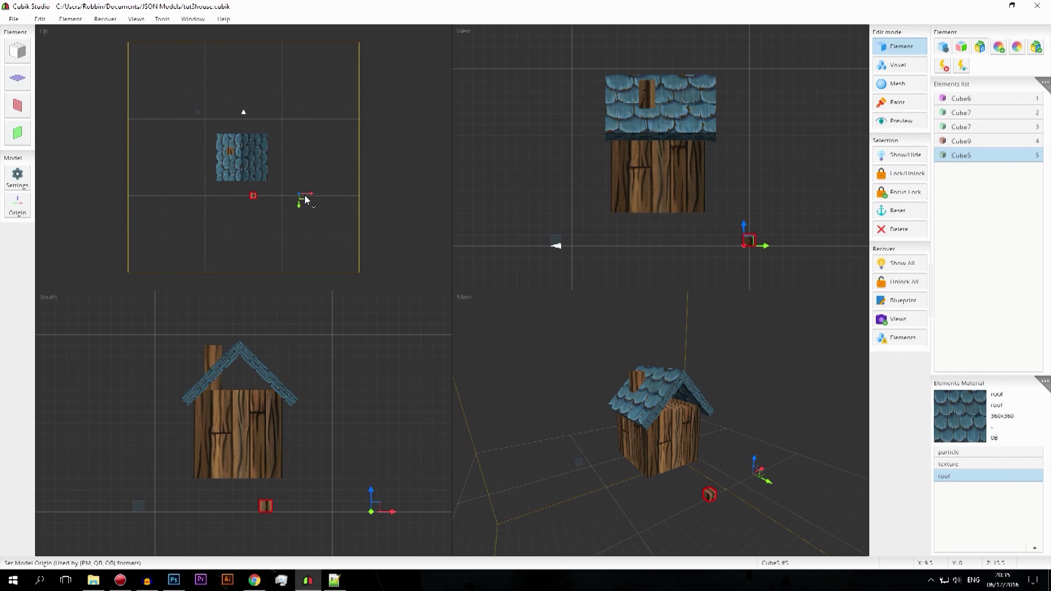
pyautogui.click(899, 212)
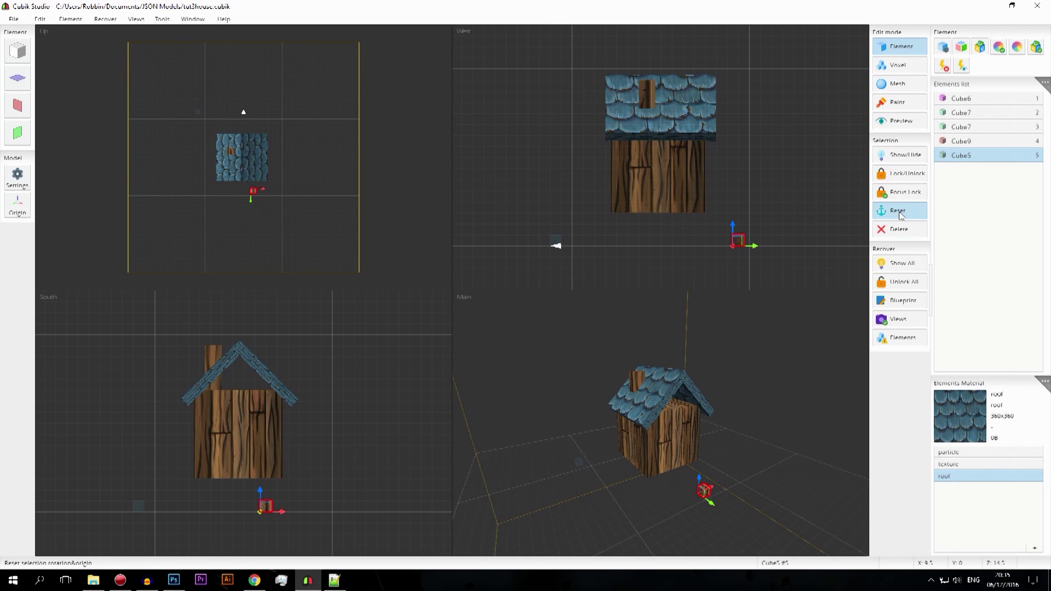
# Step: Move the small cube in front of the house to X 7, Y 0, Z 14
pyautogui.moveTo(256, 193)
pyautogui.mouseDown()
pyautogui.moveTo(286, 197)
pyautogui.moveTo(262, 197)
pyautogui.mouseUp()
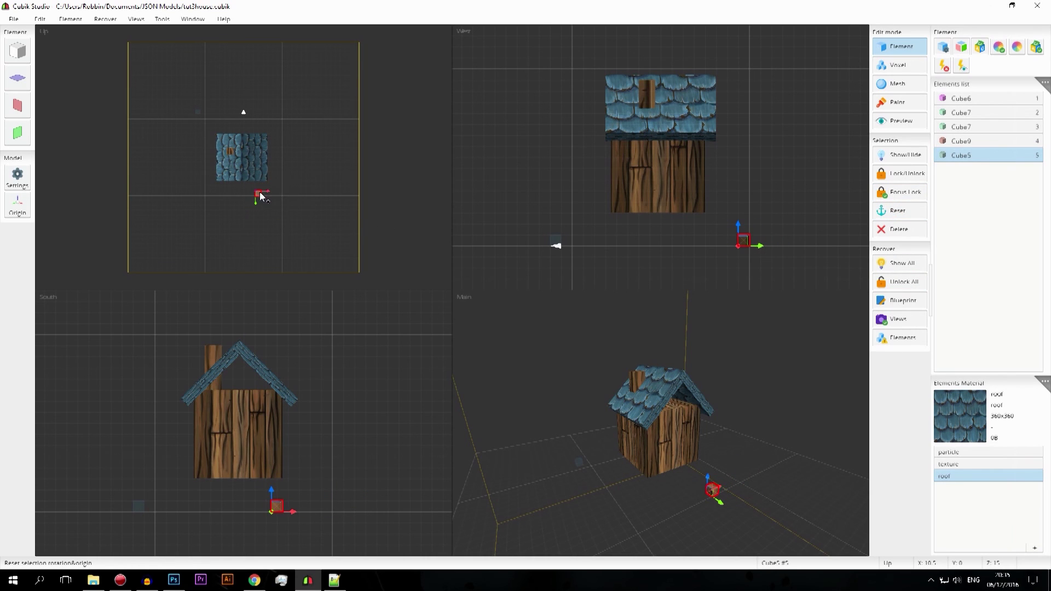
pyautogui.moveTo(642, 304); pyautogui.dragTo(674, 347, button='middle')
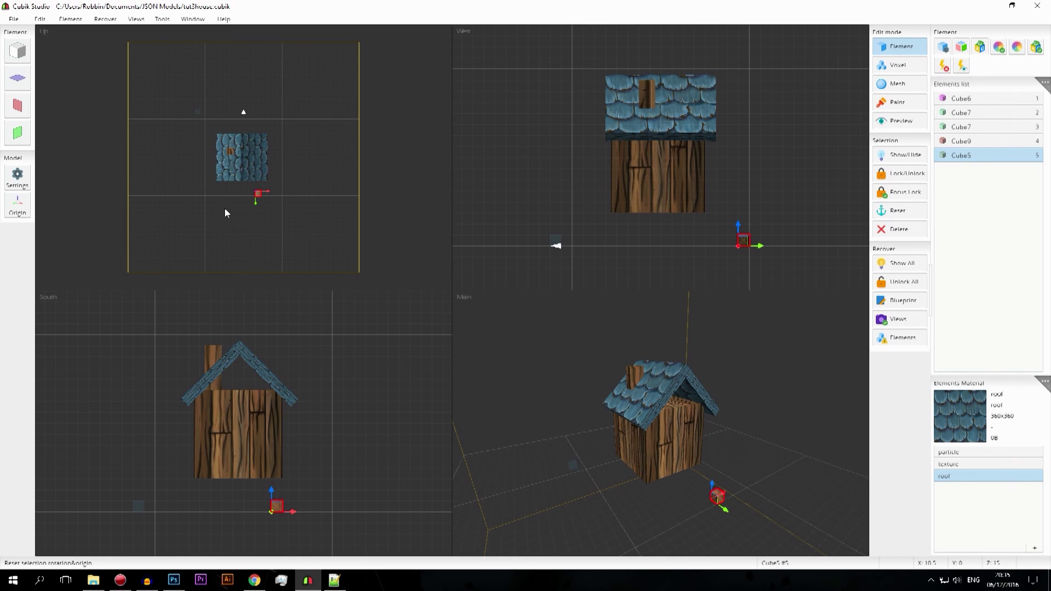
pyautogui.moveTo(280, 193); pyautogui.dragTo(240, 190)
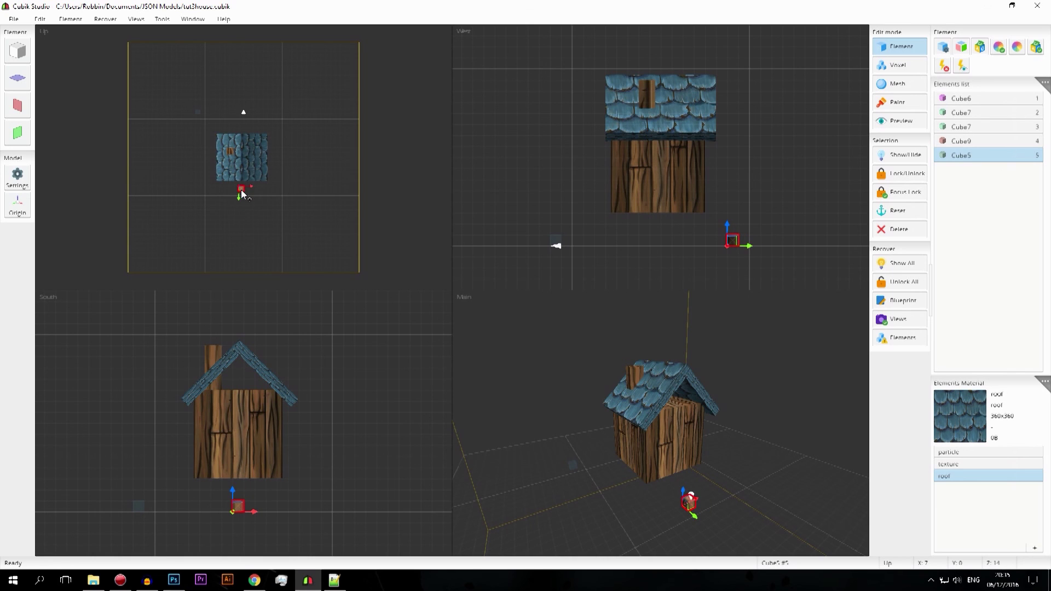
# Step: Reset the views to default and switch the small cube's gizmo between rotating and moving, ending on the move gizmo
pyautogui.scroll(3, 752, 398)
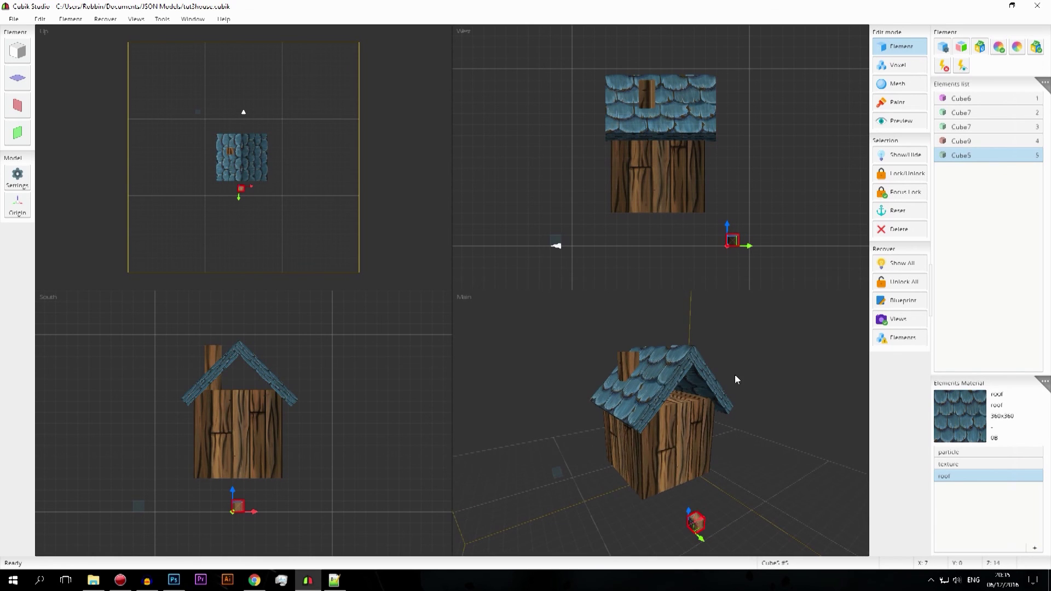
pyautogui.scroll(3, 735, 375)
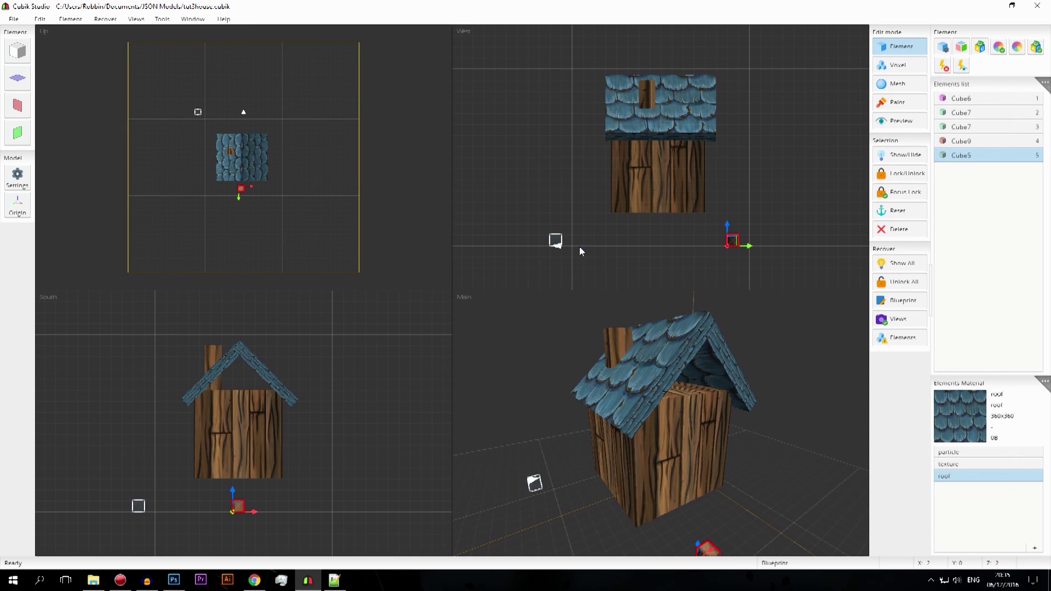
pyautogui.click(898, 319)
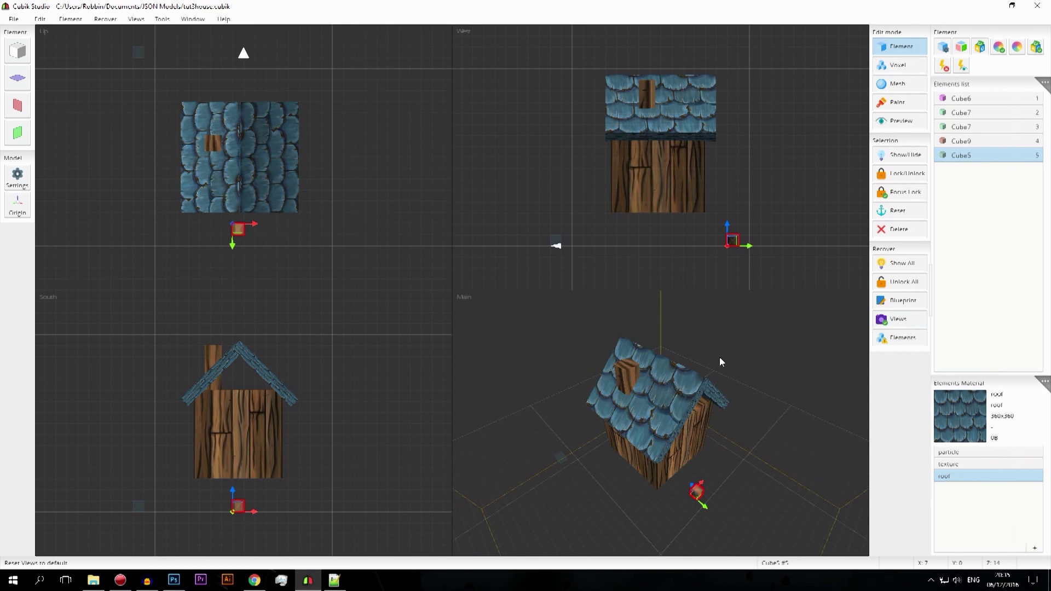
pyautogui.scroll(-2, 702, 345)
pyautogui.press('r')
pyautogui.moveTo(766, 456); pyautogui.dragTo(758, 385, button='middle')
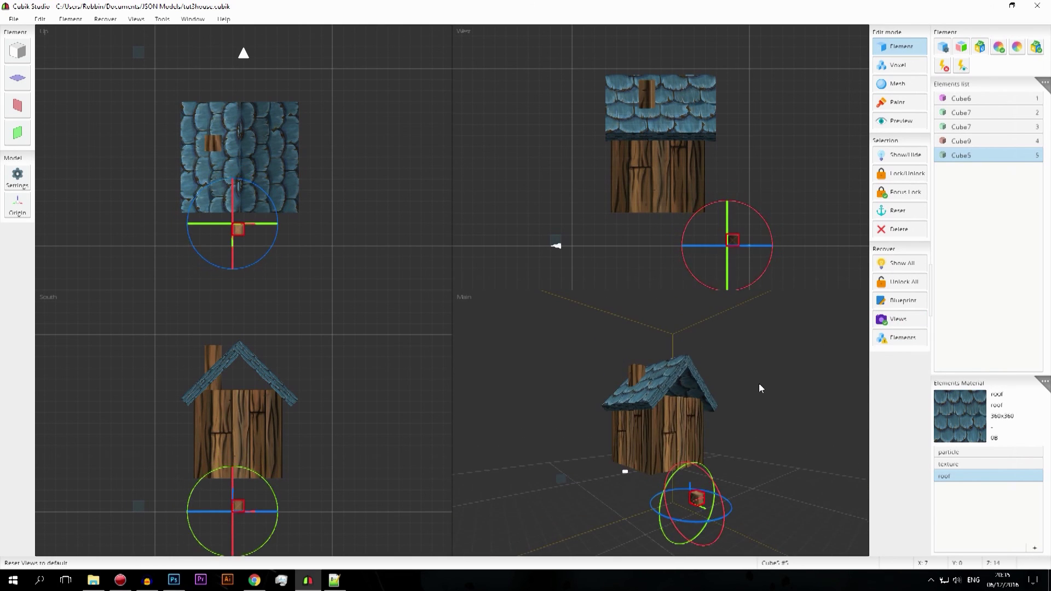
pyautogui.scroll(2, 757, 389)
pyautogui.moveTo(764, 380)
pyautogui.mouseDown(button='right')
pyautogui.moveTo(762, 410)
pyautogui.moveTo(766, 392)
pyautogui.moveTo(763, 400)
pyautogui.mouseUp(button='right')
pyautogui.press('t')
pyautogui.press('r')
pyautogui.press('t')
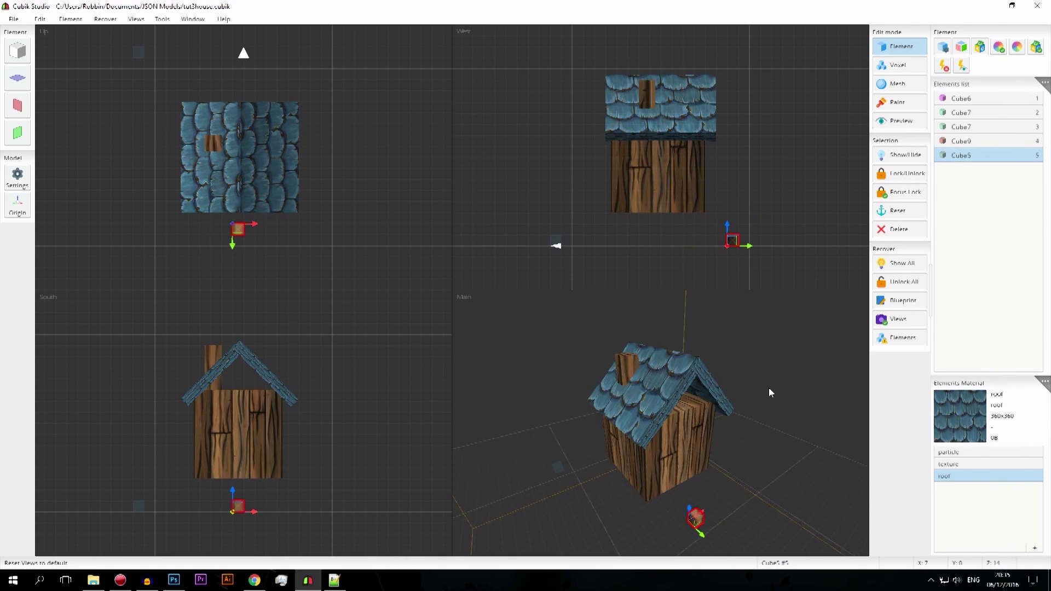